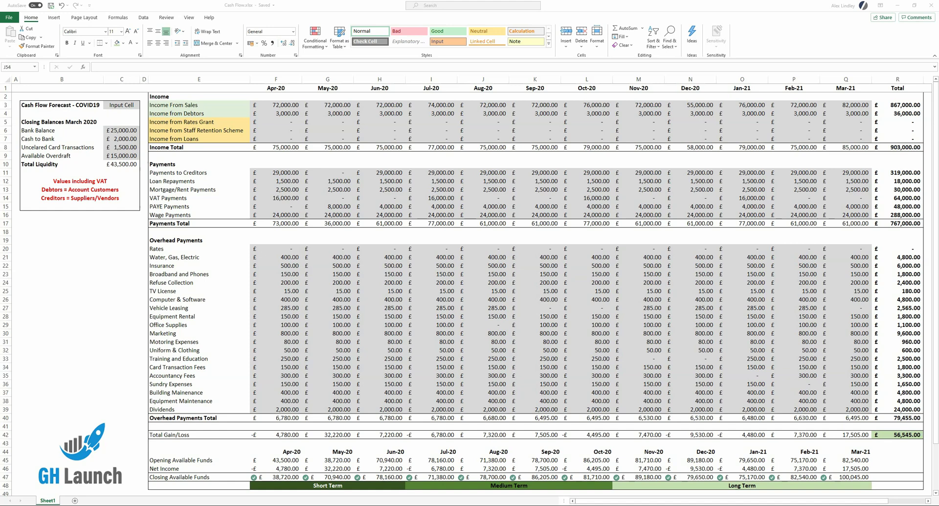
Review the bank balance, cash to bank, uncleared cards, available overdraft and Total Liquidity figures
{"action": "left_click", "coordinate": [49, 130]}
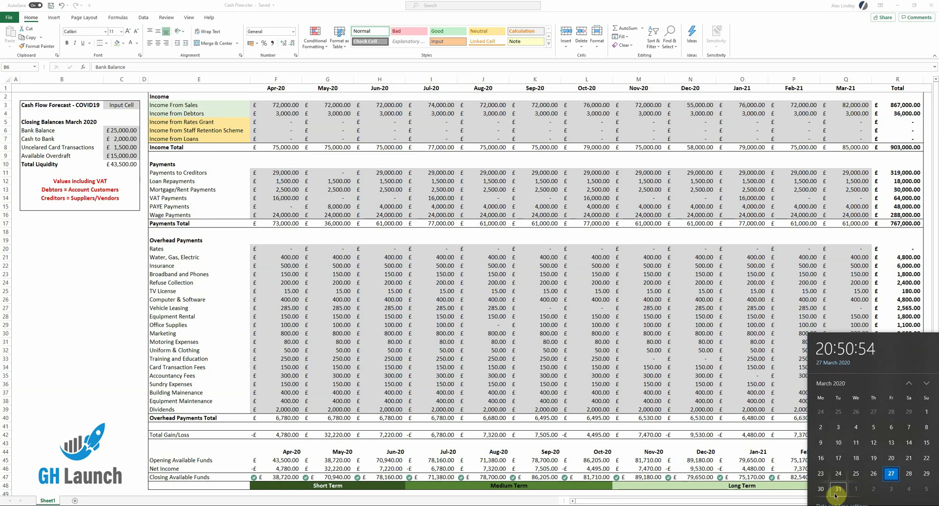
{"action": "left_click", "coordinate": [122, 251]}
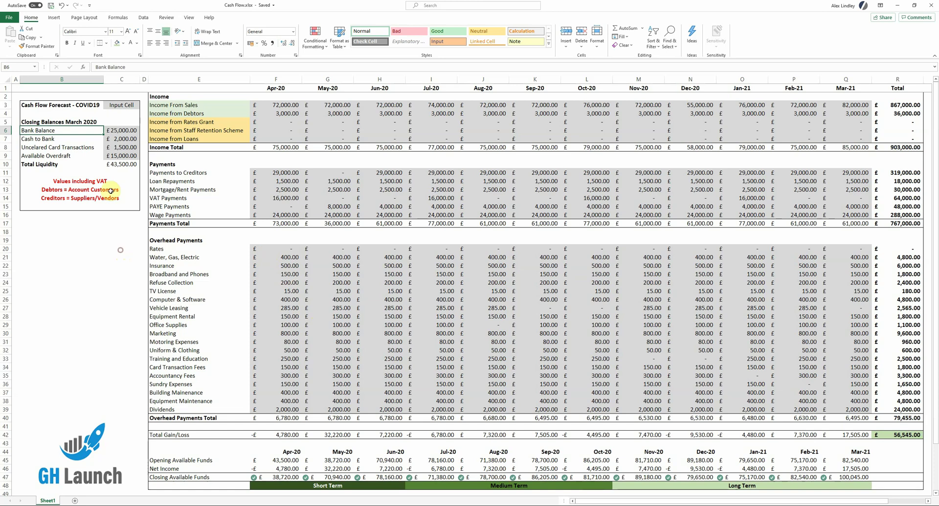
{"action": "left_click", "coordinate": [114, 130]}
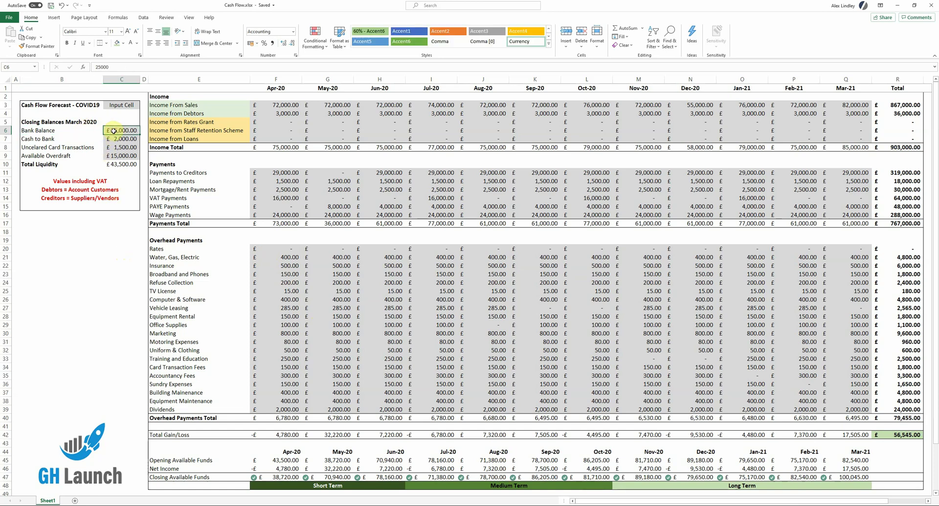
{"action": "left_click", "coordinate": [118, 140]}
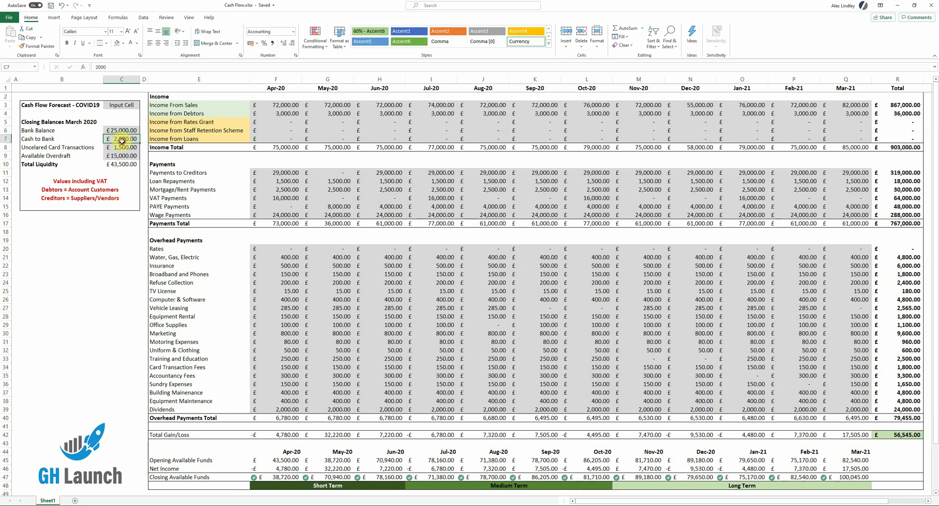
{"action": "left_click", "coordinate": [112, 148]}
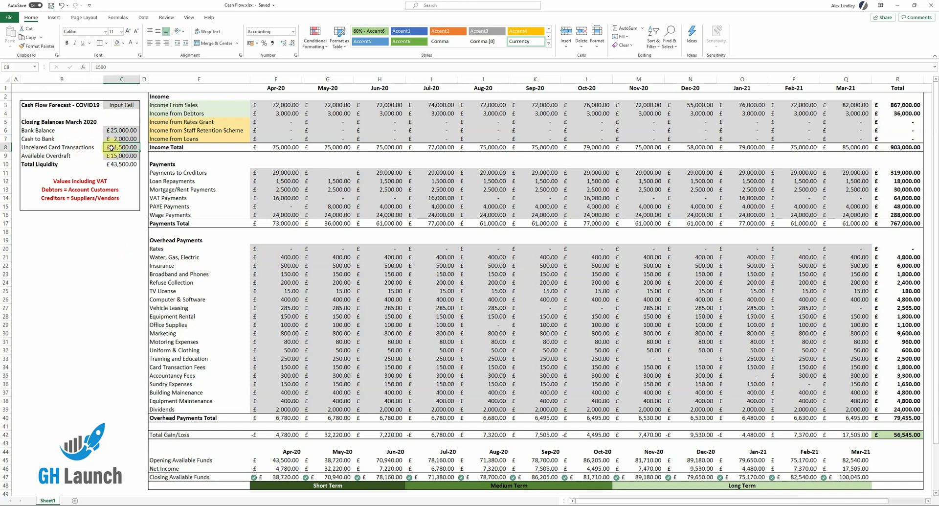
{"action": "mouse_move", "coordinate": [117, 155]}
{"action": "left_mouse_down"}
{"action": "mouse_move", "coordinate": [71, 155]}
{"action": "mouse_move", "coordinate": [112, 156]}
{"action": "left_mouse_up"}
{"action": "left_click", "coordinate": [119, 165]}
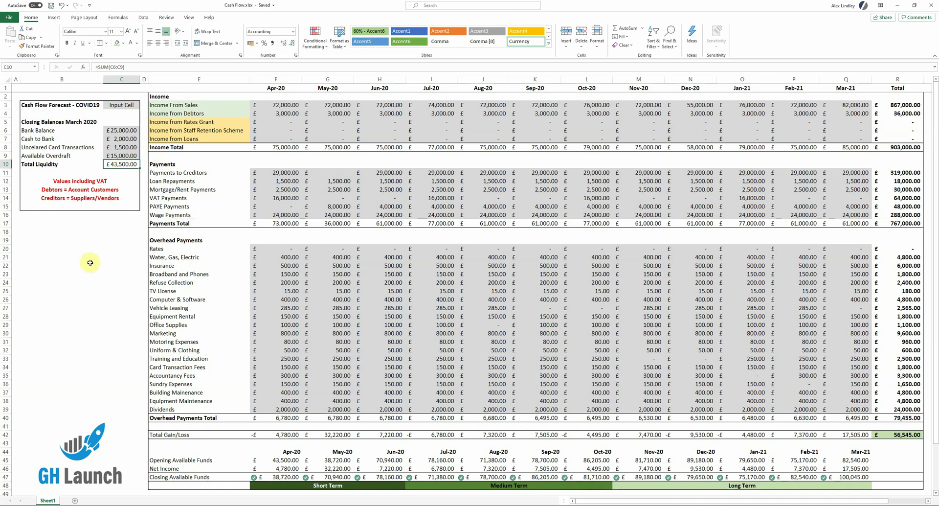
Read the VAT, debtors and creditors definition notes alongside April's sales income
{"action": "left_click", "coordinate": [71, 241]}
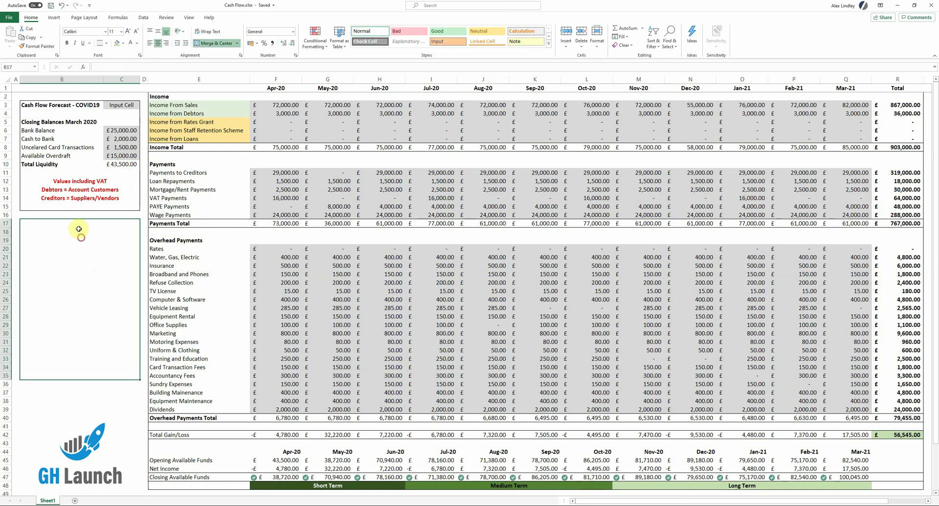
{"action": "left_click", "coordinate": [277, 106]}
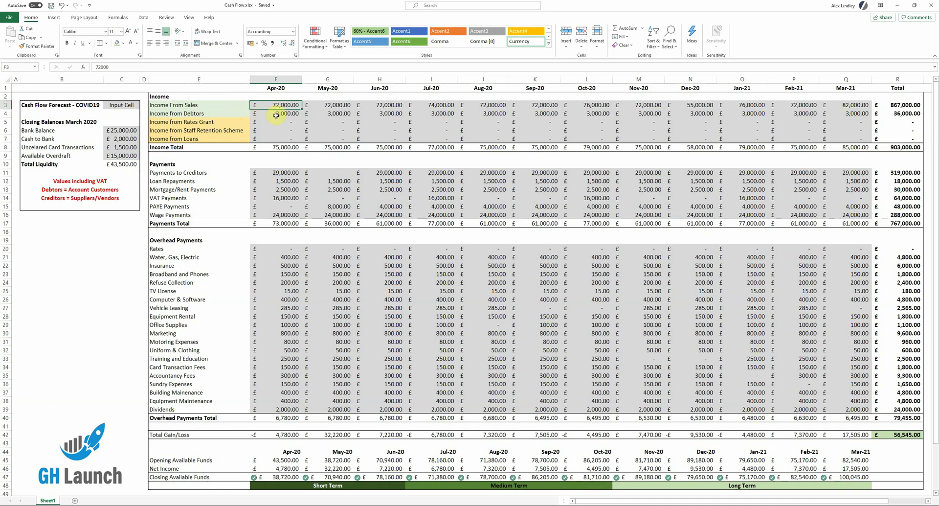
{"action": "left_click", "coordinate": [73, 181]}
{"action": "key", "text": "Down"}
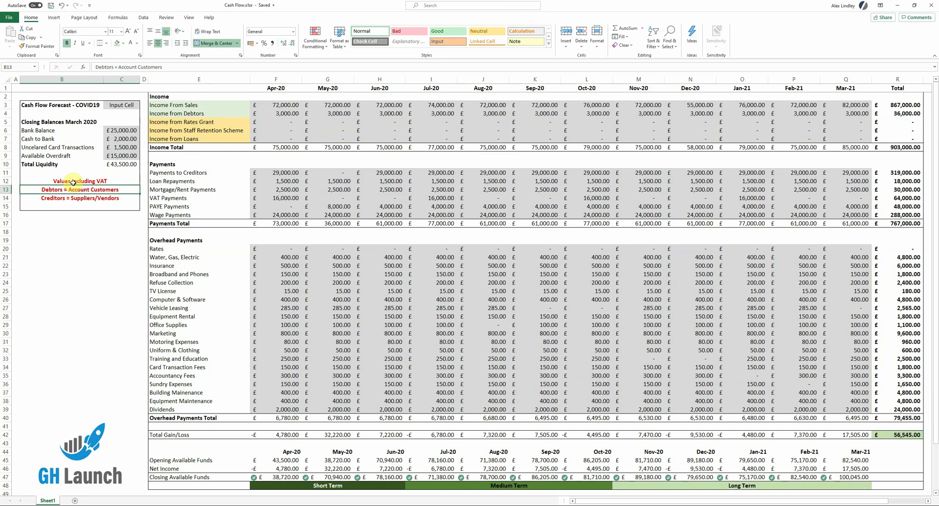
{"action": "key", "text": "Down"}
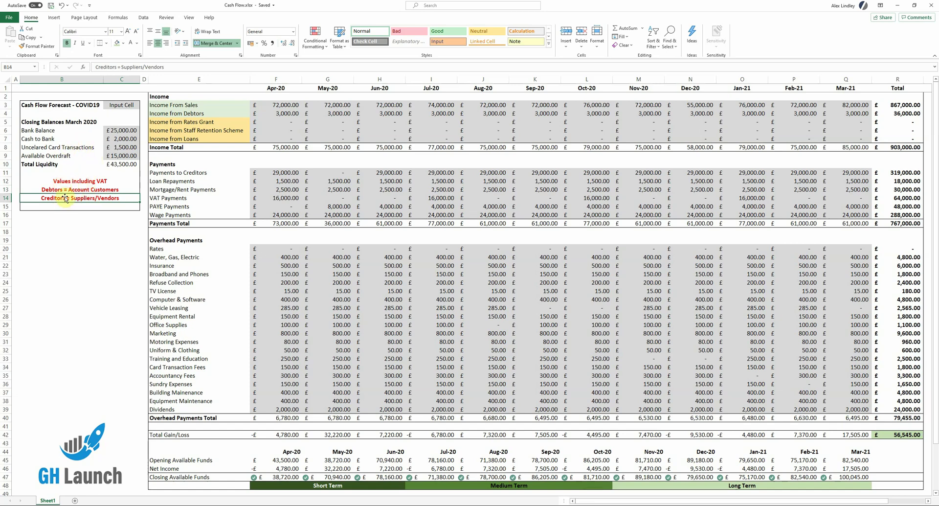
{"action": "left_click", "coordinate": [285, 105]}
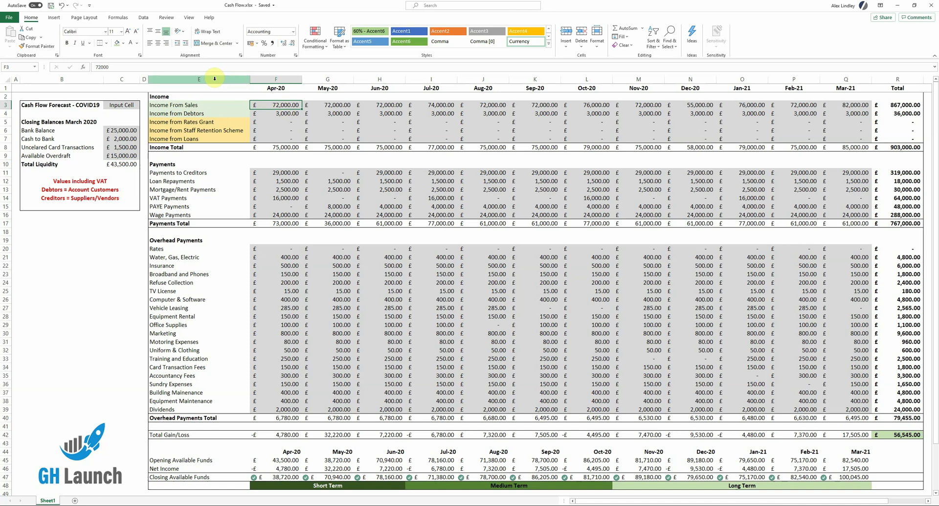
Set April's sales and debtor income to 0, then review the April–June columns
{"action": "key", "text": "Down"}
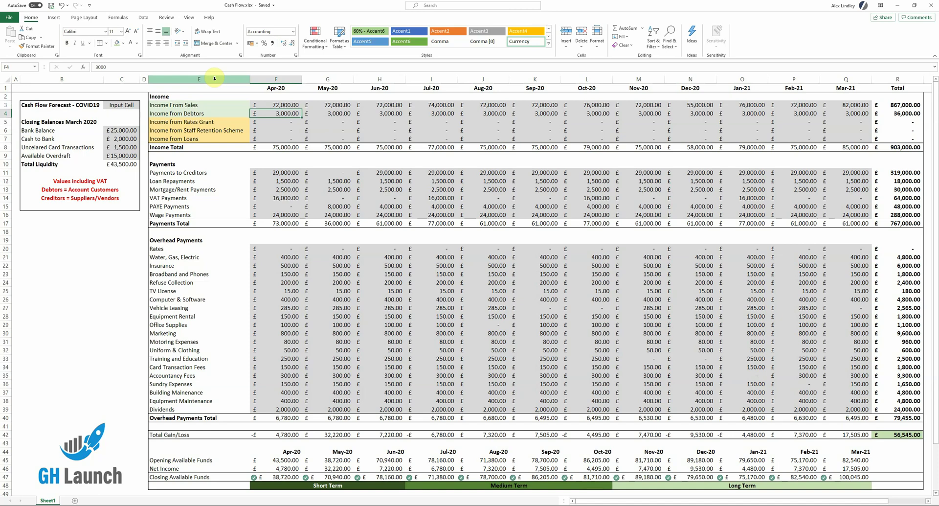
{"action": "type", "text": "0"}
{"action": "key", "text": "Up"}
{"action": "type", "text": "0"}
{"action": "key", "text": "Down"}
{"action": "left_click_drag", "start_coordinate": [274, 106], "coordinate": [276, 147]}
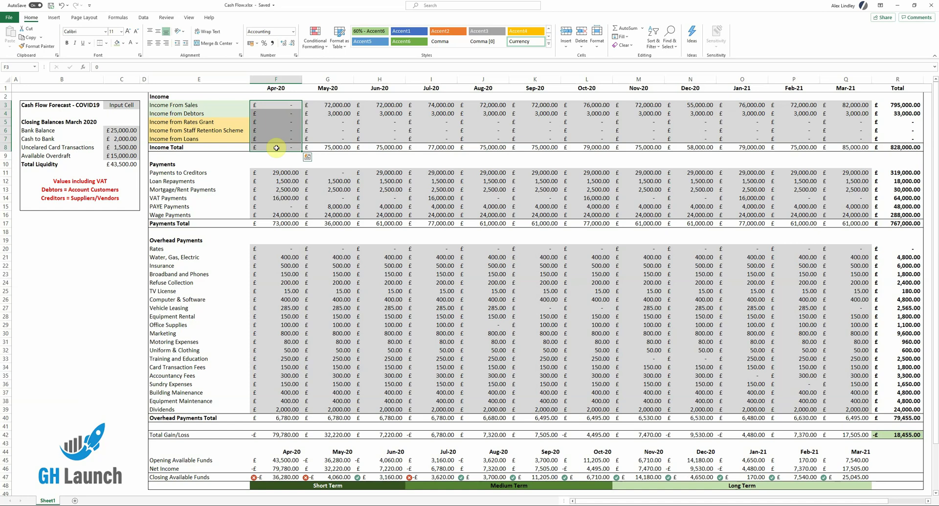
{"action": "left_click_drag", "start_coordinate": [272, 105], "coordinate": [399, 482]}
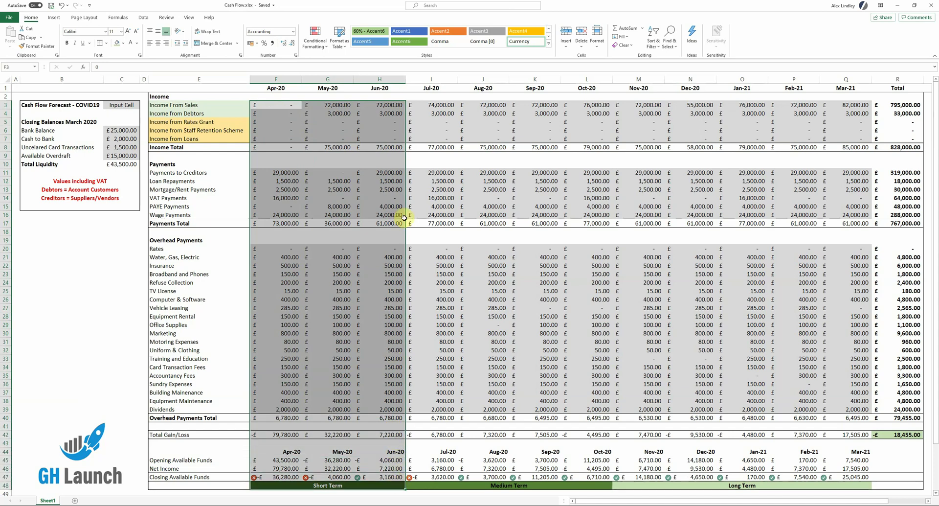
{"action": "left_click", "coordinate": [318, 188]}
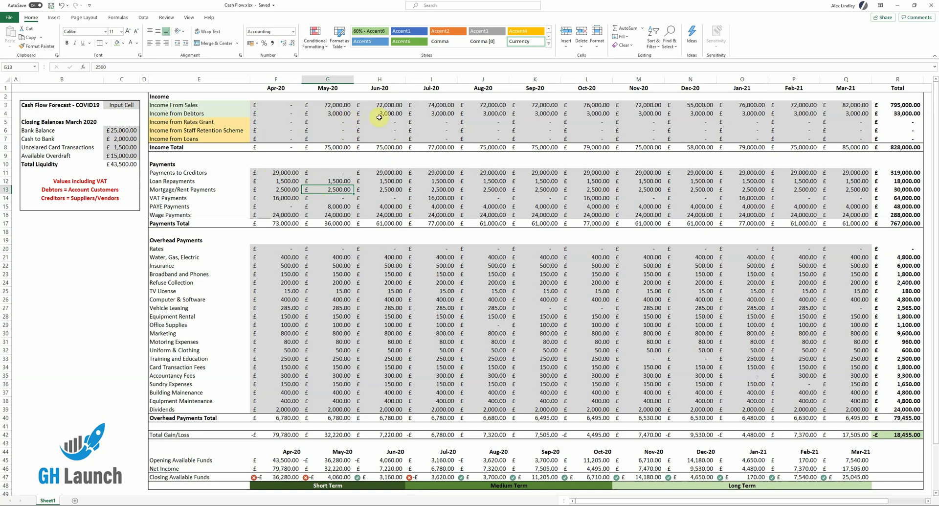
{"action": "left_click_drag", "start_coordinate": [289, 107], "coordinate": [832, 138]}
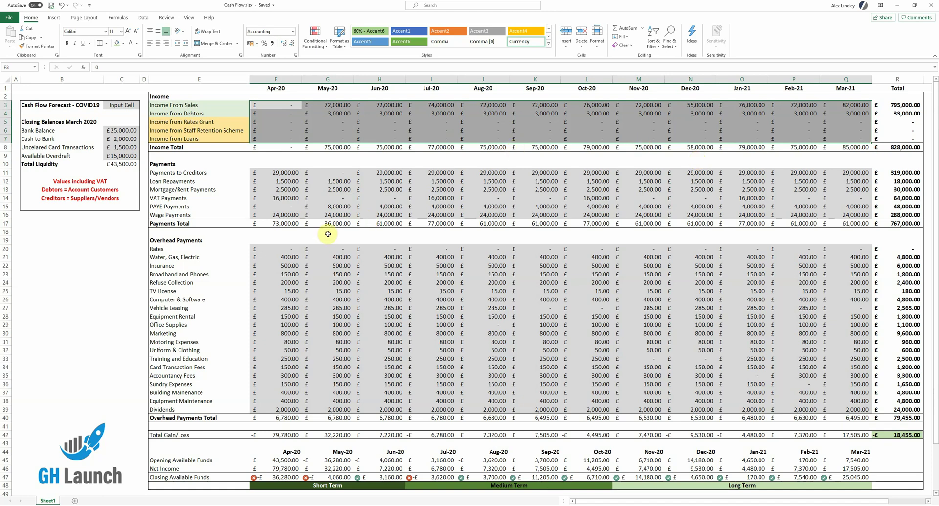
{"action": "left_click_drag", "start_coordinate": [283, 250], "coordinate": [296, 267]}
{"action": "left_click", "coordinate": [272, 257]}
{"action": "key", "text": "Delete"}
{"action": "type", "text": "0"}
{"action": "key", "text": "Escape"}
{"action": "key", "text": "ctrl+z"}
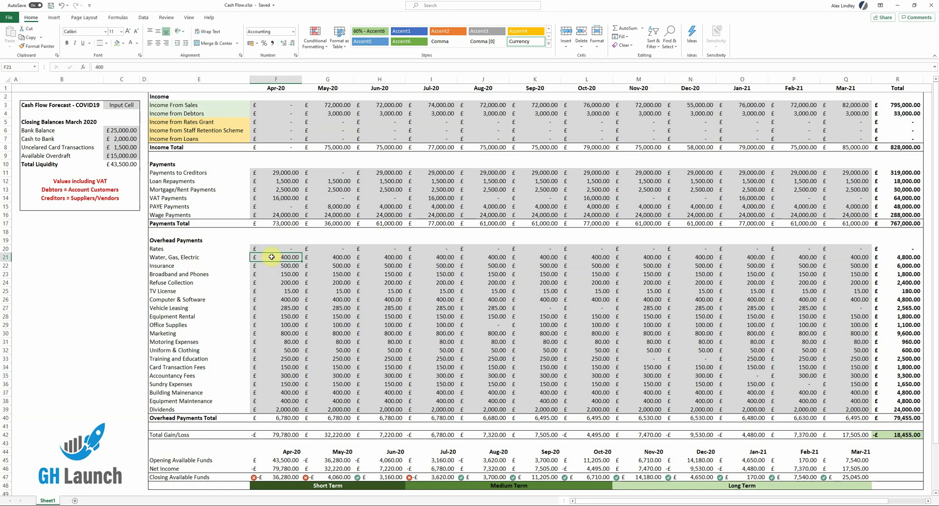
{"action": "left_click_drag", "start_coordinate": [186, 269], "coordinate": [174, 251]}
{"action": "left_click", "coordinate": [181, 255]}
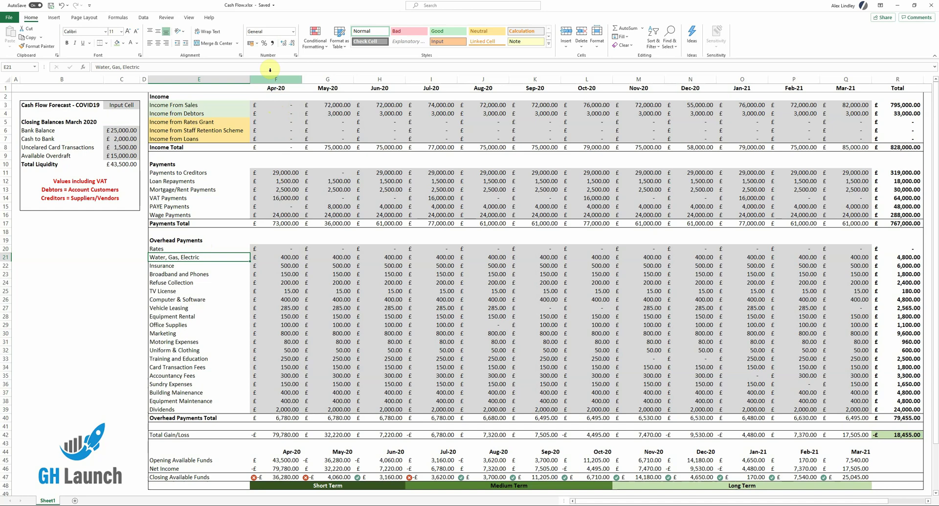
Enter May income of 35,000 from sales and 1,500 from debtors
{"action": "left_click_drag", "start_coordinate": [273, 104], "coordinate": [271, 145]}
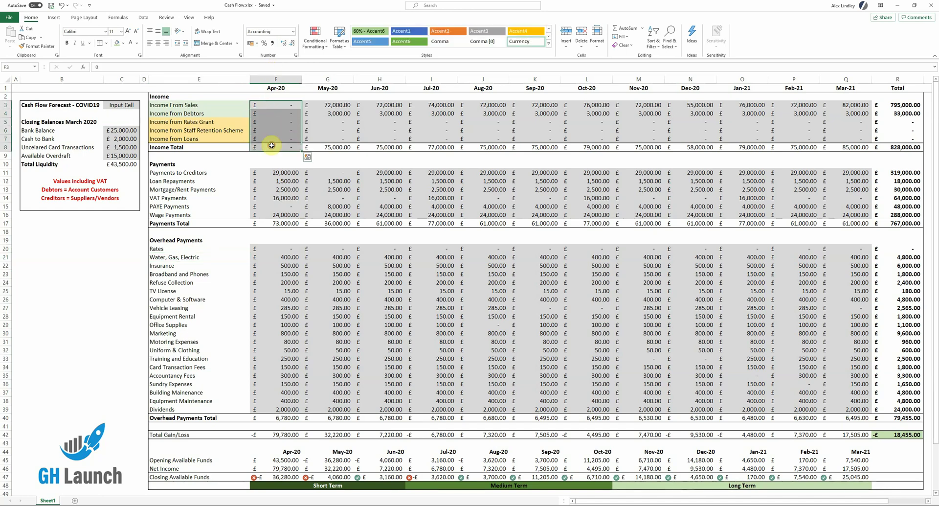
{"action": "left_click", "coordinate": [329, 105]}
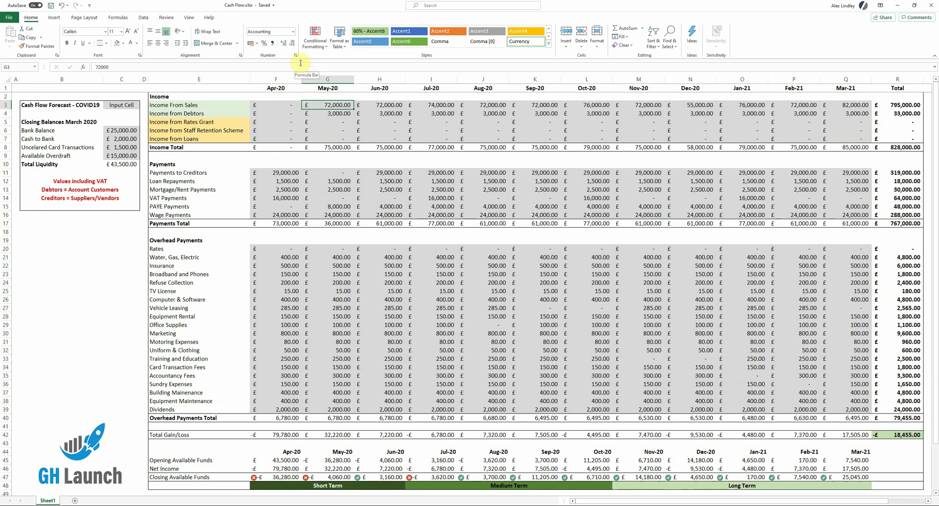
{"action": "type", "text": "35"}
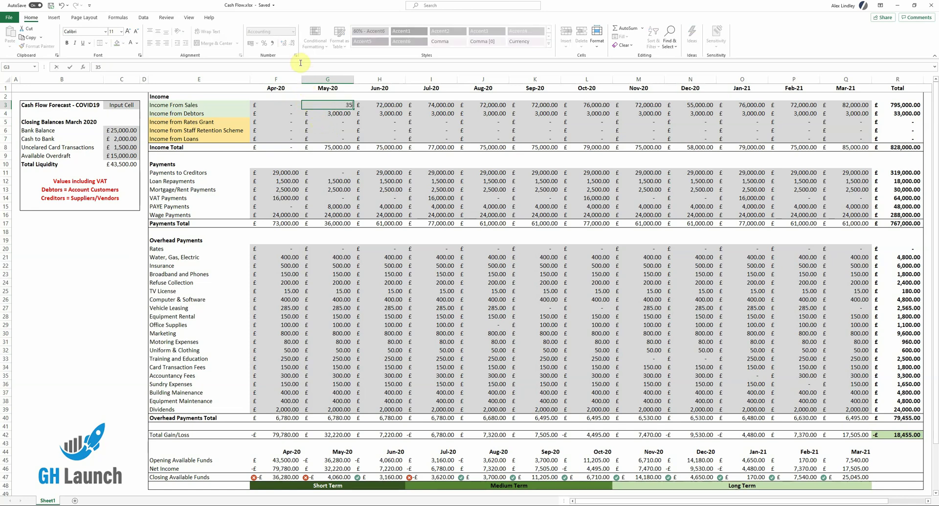
{"action": "type", "text": ",000"}
{"action": "key", "text": "Return"}
{"action": "type", "text": "1500"}
{"action": "key", "text": "ctrl+Return"}
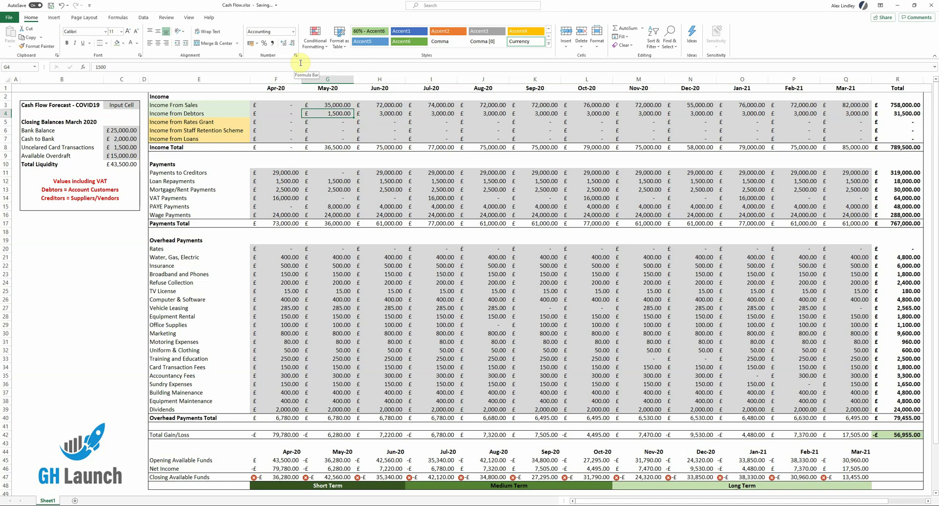
Compare the sales and debtor income rows across later months and the April–May columns
{"action": "left_click_drag", "start_coordinate": [338, 113], "coordinate": [510, 113]}
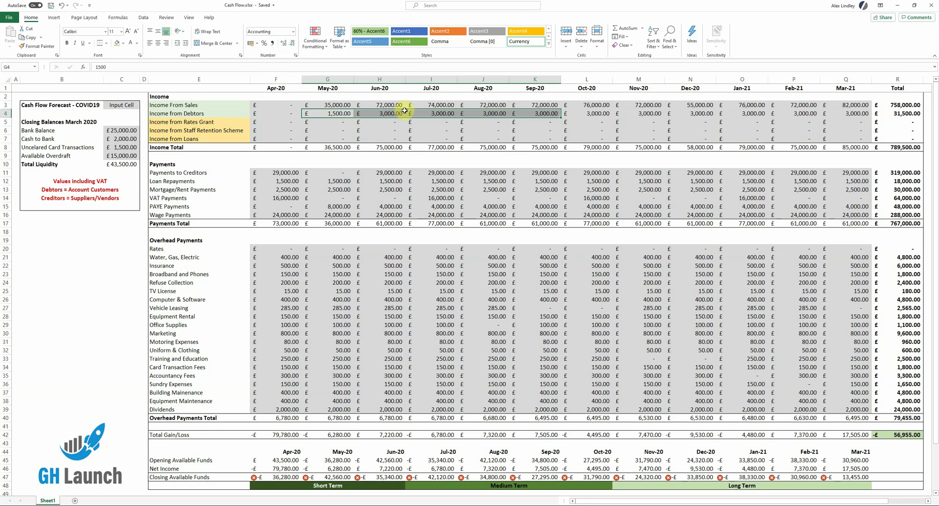
{"action": "left_click_drag", "start_coordinate": [337, 113], "coordinate": [699, 113]}
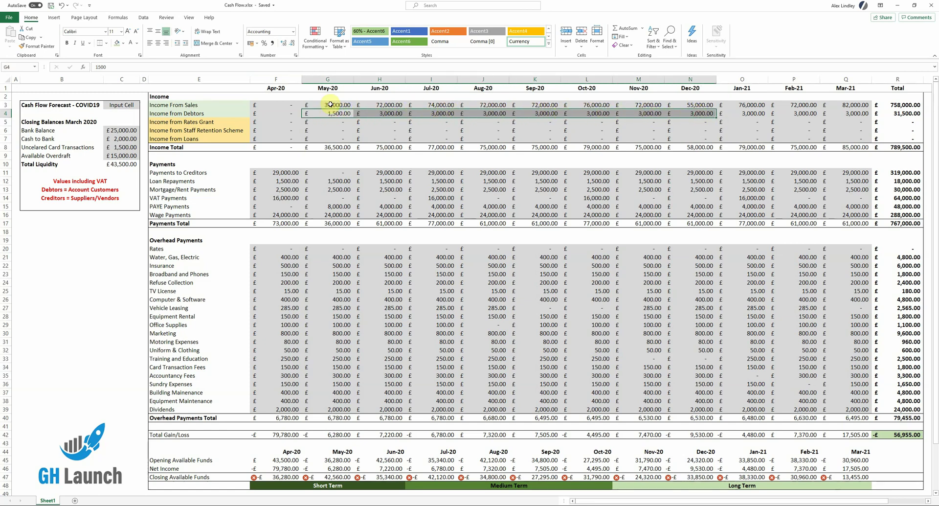
{"action": "left_click_drag", "start_coordinate": [332, 105], "coordinate": [834, 104]}
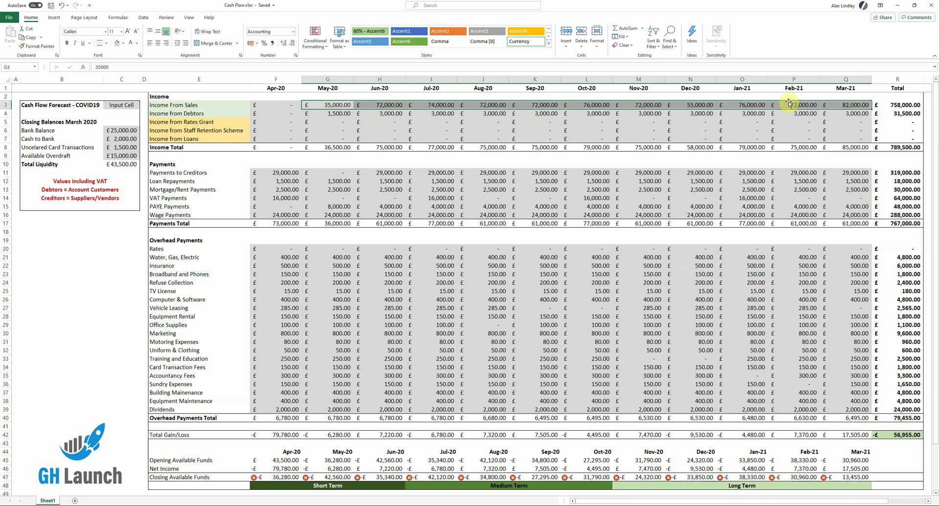
{"action": "left_click", "coordinate": [317, 112]}
{"action": "left_click_drag", "start_coordinate": [279, 104], "coordinate": [336, 148]}
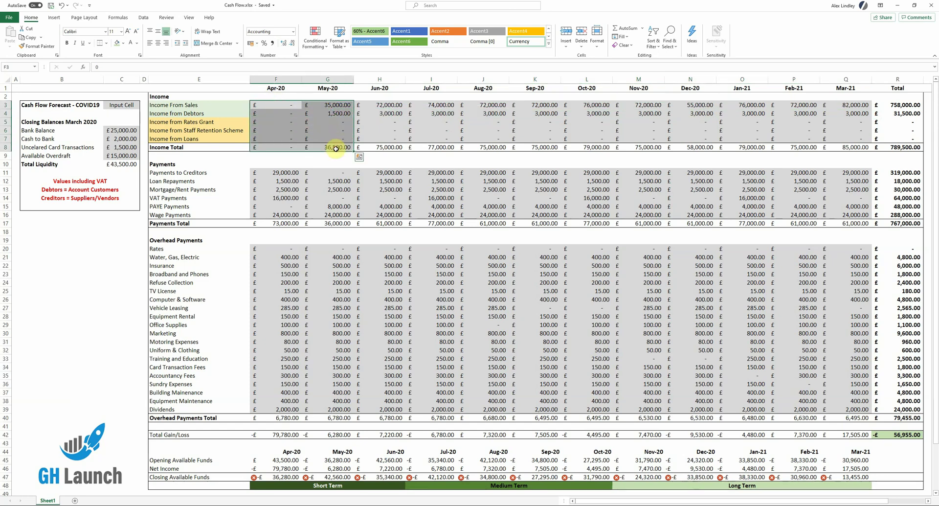
{"action": "left_click", "coordinate": [332, 146]}
{"action": "left_click_drag", "start_coordinate": [268, 104], "coordinate": [329, 148]}
{"action": "left_click_drag", "start_coordinate": [274, 105], "coordinate": [277, 146]}
{"action": "left_click_drag", "start_coordinate": [335, 105], "coordinate": [335, 147]}
{"action": "scroll", "coordinate": [384, 222], "scroll_direction": "down", "scroll_amount": 1}
{"action": "scroll", "coordinate": [384, 222], "scroll_direction": "down", "scroll_amount": 1}
{"action": "scroll", "coordinate": [235, 242], "scroll_direction": "up", "scroll_amount": 2}
{"action": "scroll", "coordinate": [248, 372], "scroll_direction": "down", "scroll_amount": 2}
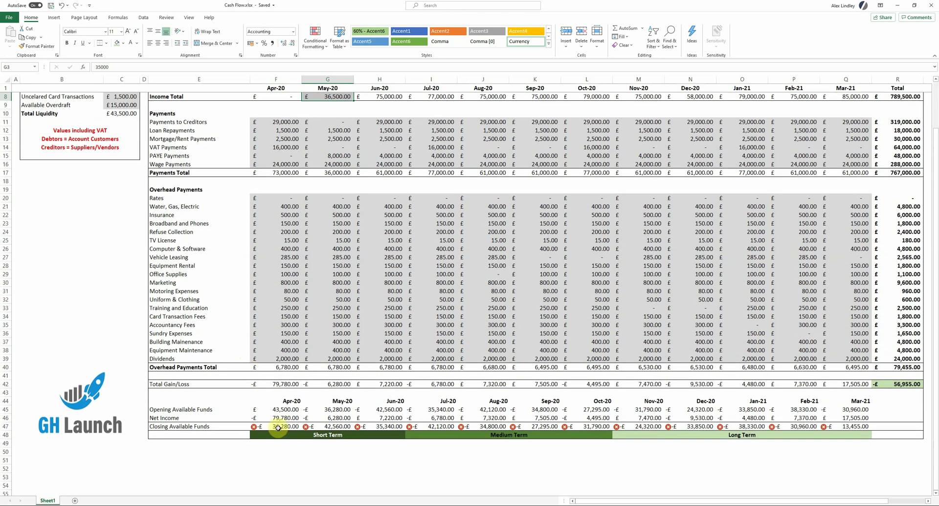
{"action": "left_click", "coordinate": [277, 426]}
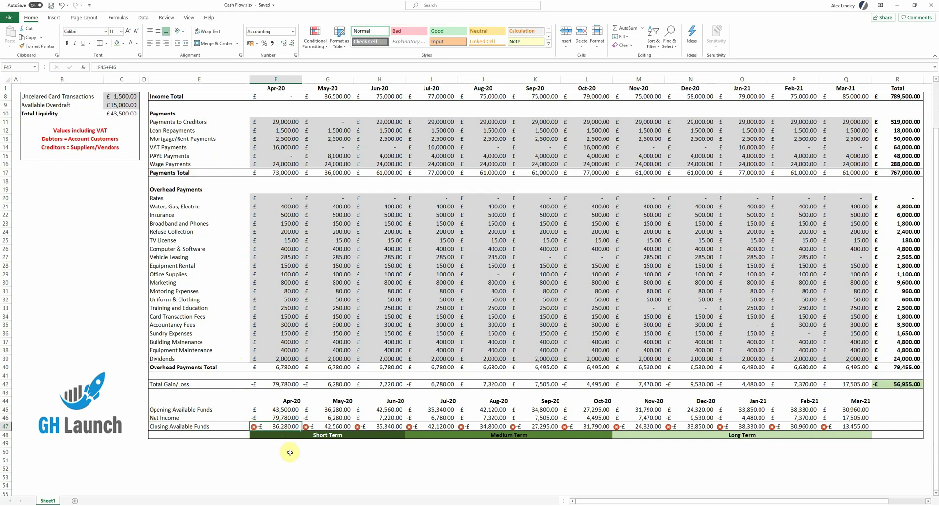
{"action": "scroll", "coordinate": [258, 450], "scroll_direction": "up", "scroll_amount": 2}
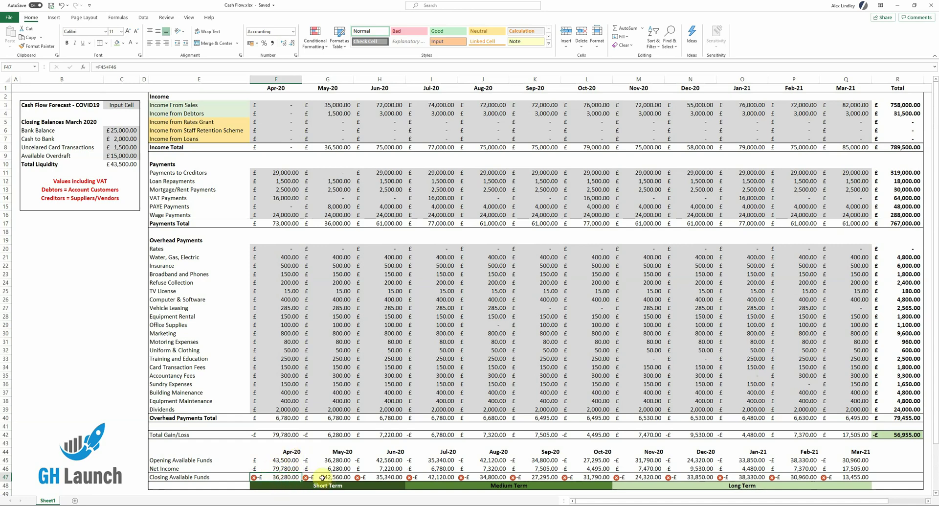
{"action": "left_click_drag", "start_coordinate": [324, 478], "coordinate": [846, 463]}
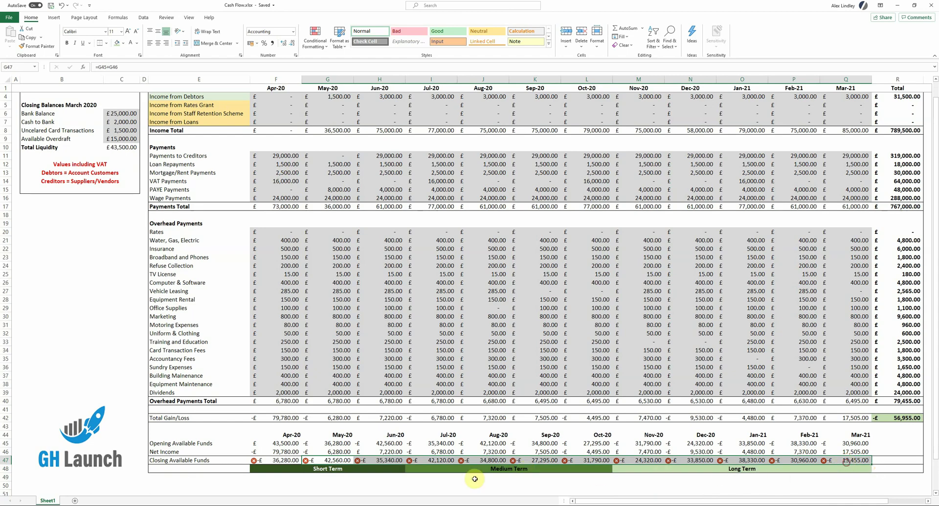
{"action": "left_click", "coordinate": [379, 485]}
{"action": "scroll", "coordinate": [328, 423], "scroll_direction": "up", "scroll_amount": 1}
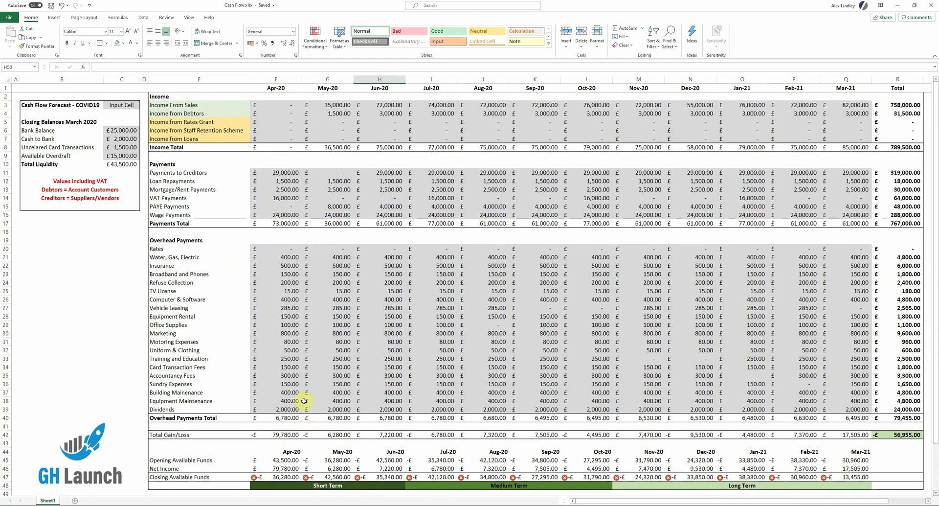
Copy June's 29,000 creditor payment into May, then set May's Payments to Creditors to 0
{"action": "left_click", "coordinate": [337, 174]}
{"action": "left_click", "coordinate": [402, 175]}
{"action": "key", "text": "ctrl+c"}
{"action": "left_click", "coordinate": [341, 175]}
{"action": "key", "text": "ctrl+v"}
{"action": "left_click", "coordinate": [378, 175]}
{"action": "left_click", "coordinate": [334, 175]}
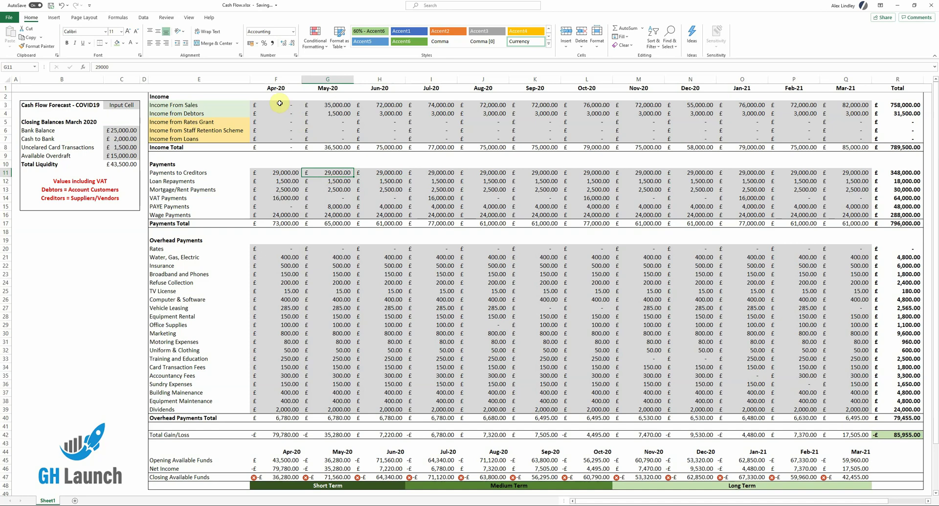
{"action": "left_click_drag", "start_coordinate": [276, 89], "coordinate": [284, 217]}
{"action": "left_click", "coordinate": [335, 175]}
{"action": "type", "text": "0"}
{"action": "key", "text": "Return"}
{"action": "left_click", "coordinate": [334, 177]}
Reduce June's Payments to Creditors to 17,000
{"action": "key", "text": "Left"}
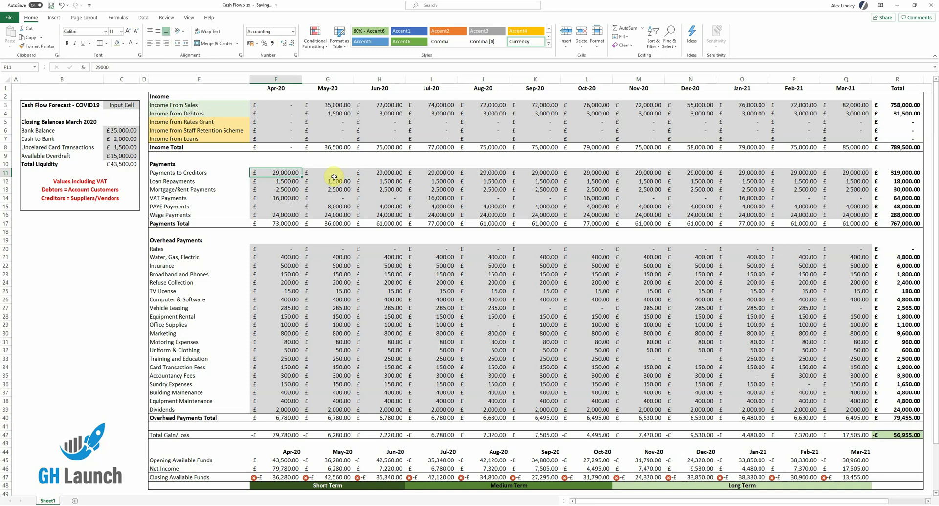
{"action": "key", "text": "Right"}
{"action": "key", "text": "Right"}
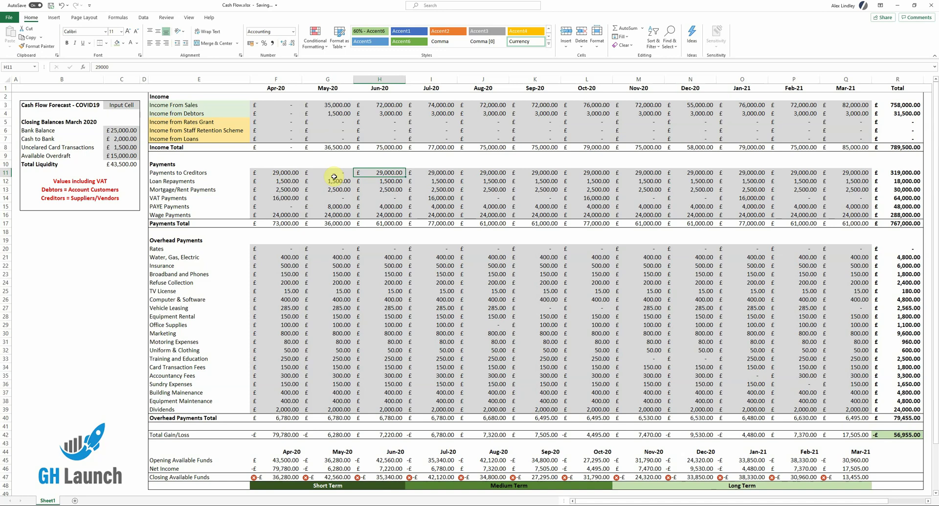
{"action": "type", "text": "17"}
{"action": "key", "text": "ctrl+Return"}
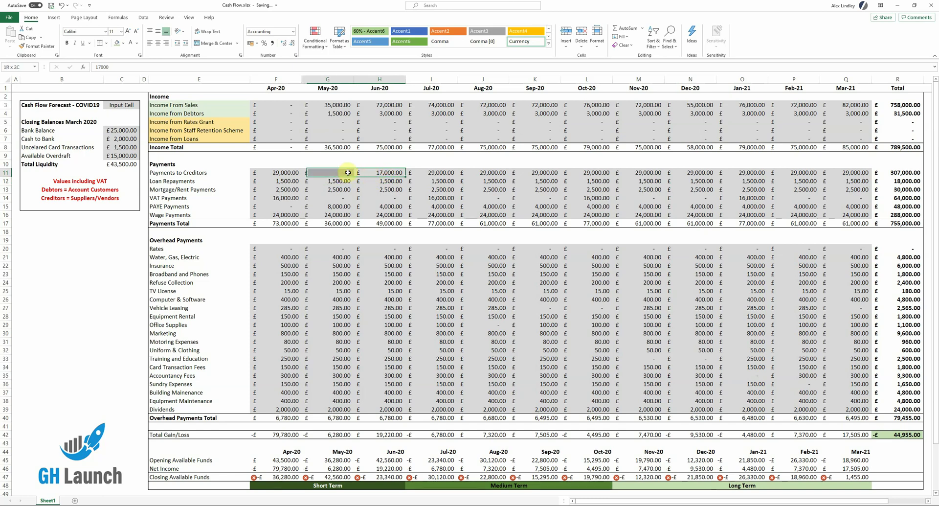
{"action": "left_click", "coordinate": [493, 172]}
{"action": "left_click", "coordinate": [441, 173]}
{"action": "left_click", "coordinate": [385, 173]}
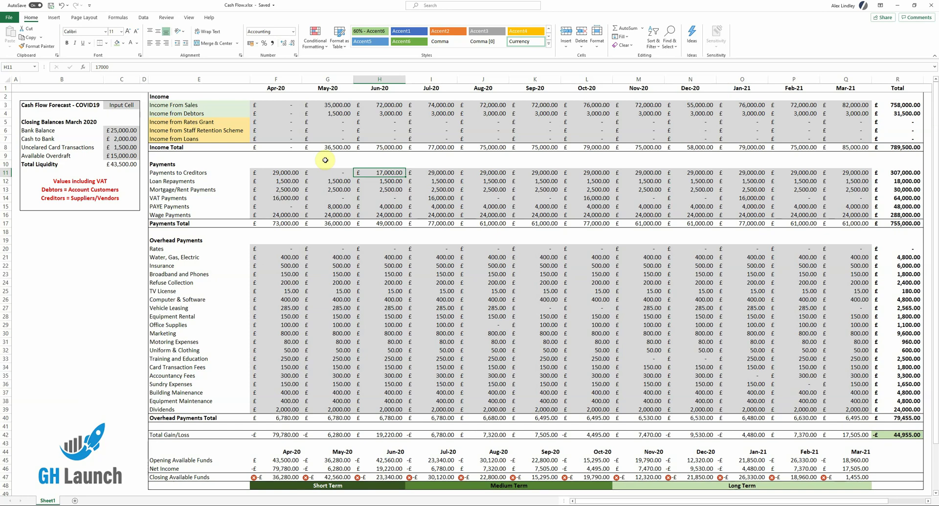
{"action": "left_click_drag", "start_coordinate": [272, 105], "coordinate": [275, 148]}
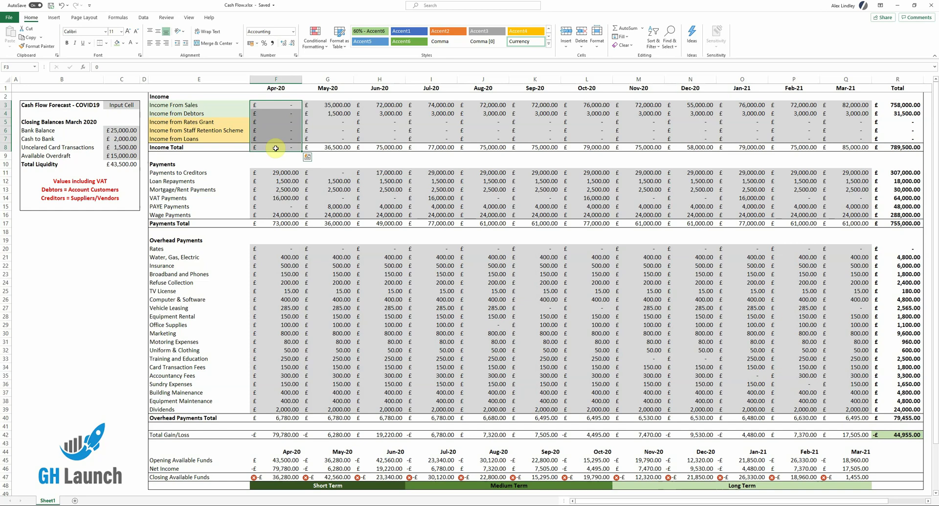
Inspect the loan, rates grant and staff retention income cells for April and May
{"action": "left_click", "coordinate": [339, 137]}
{"action": "left_click", "coordinate": [320, 130]}
{"action": "left_click", "coordinate": [326, 120]}
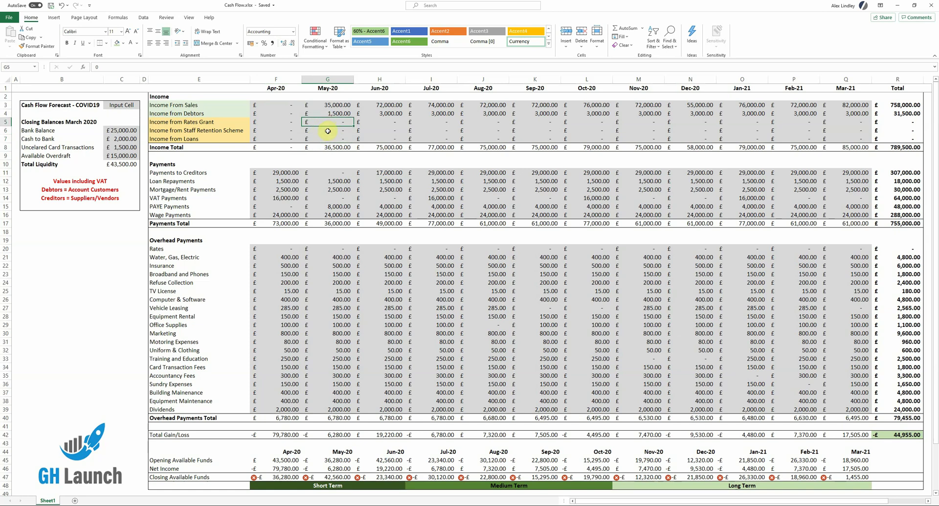
{"action": "left_click", "coordinate": [326, 130]}
{"action": "left_click", "coordinate": [295, 131]}
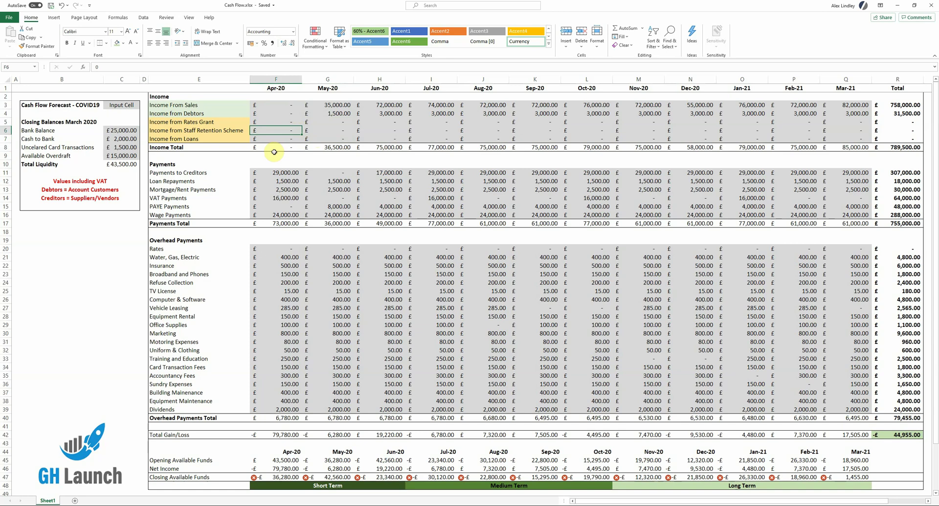
{"action": "left_click", "coordinate": [341, 131]}
{"action": "left_click", "coordinate": [273, 131]}
{"action": "left_click", "coordinate": [335, 132]}
{"action": "left_click", "coordinate": [287, 131]}
{"action": "left_click", "coordinate": [331, 130]}
Enter PAYE Payments of 4,000 for April and May
{"action": "left_click", "coordinate": [287, 206]}
{"action": "type", "text": "8"}
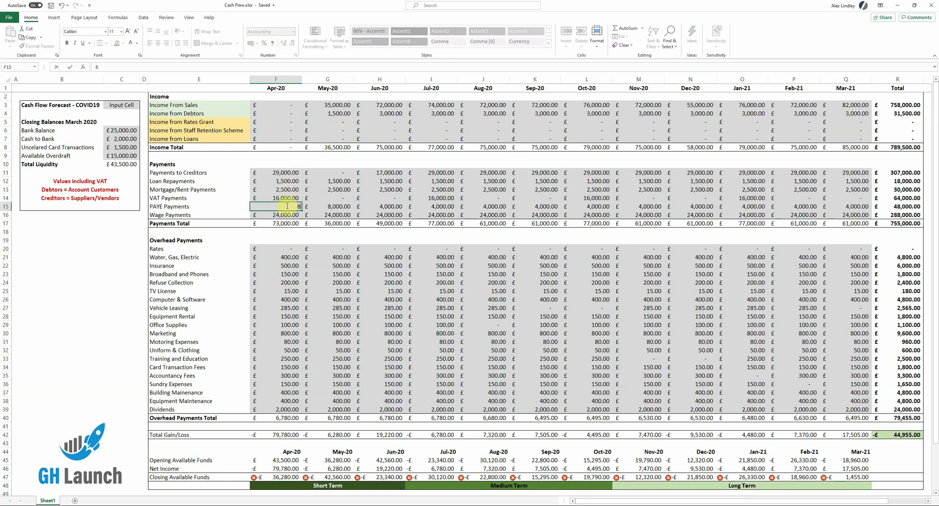
{"action": "type", "text": "04000"}
{"action": "key", "text": "Tab"}
{"action": "type", "text": "4000"}
{"action": "left_click", "coordinate": [288, 206]}
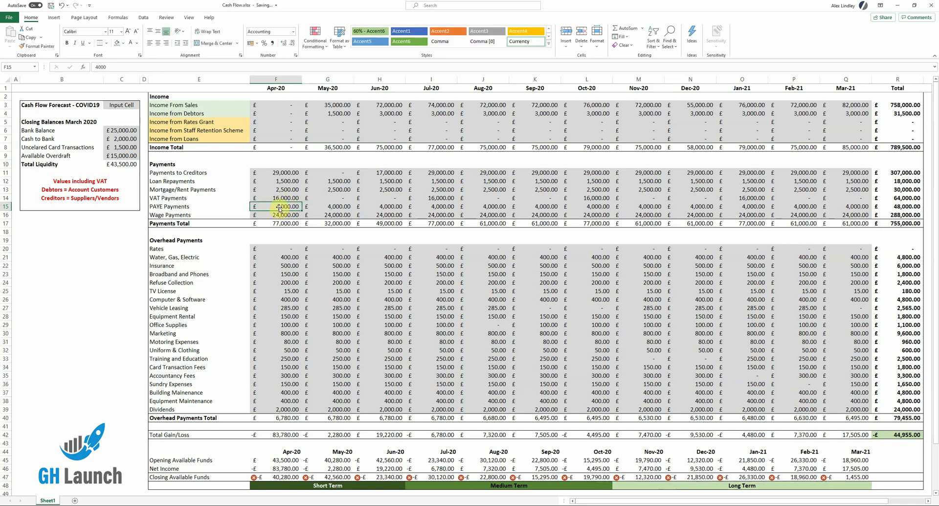
{"action": "left_click_drag", "start_coordinate": [279, 207], "coordinate": [277, 215]}
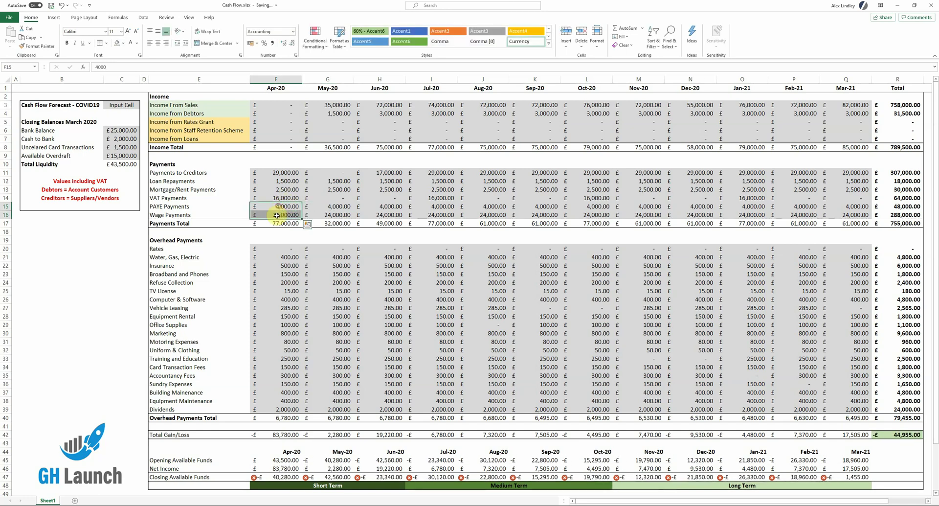
Enter 28,000 Income from Staff Retention Scheme for May
{"action": "left_click", "coordinate": [330, 133]}
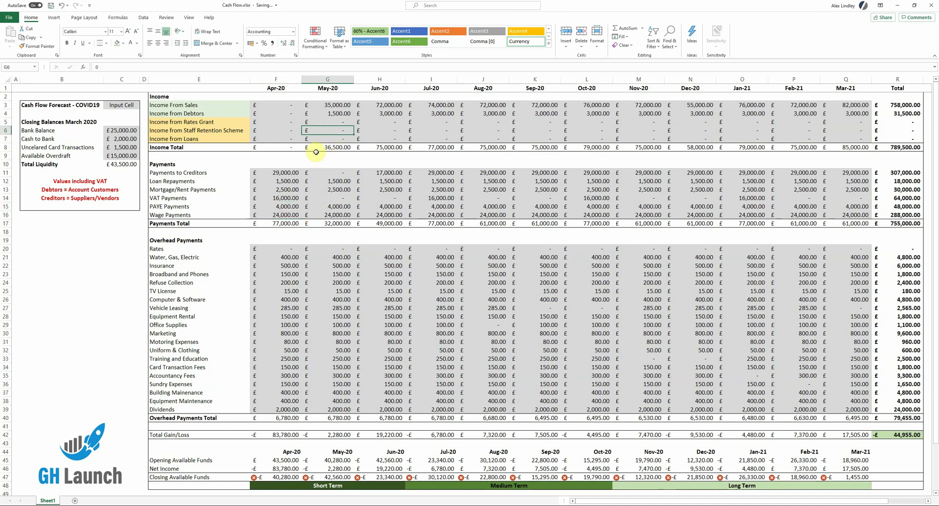
{"action": "type", "text": "28"}
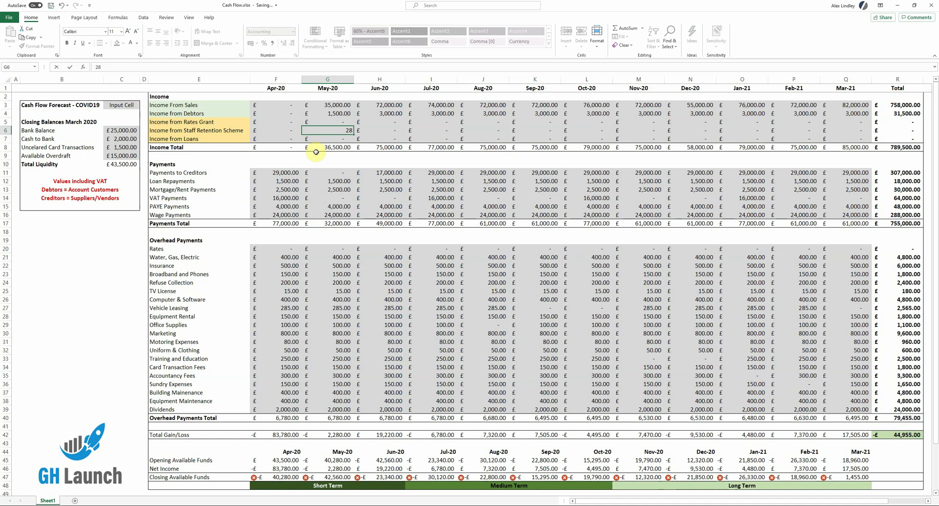
{"action": "type", "text": ",000"}
{"action": "key", "text": "Return"}
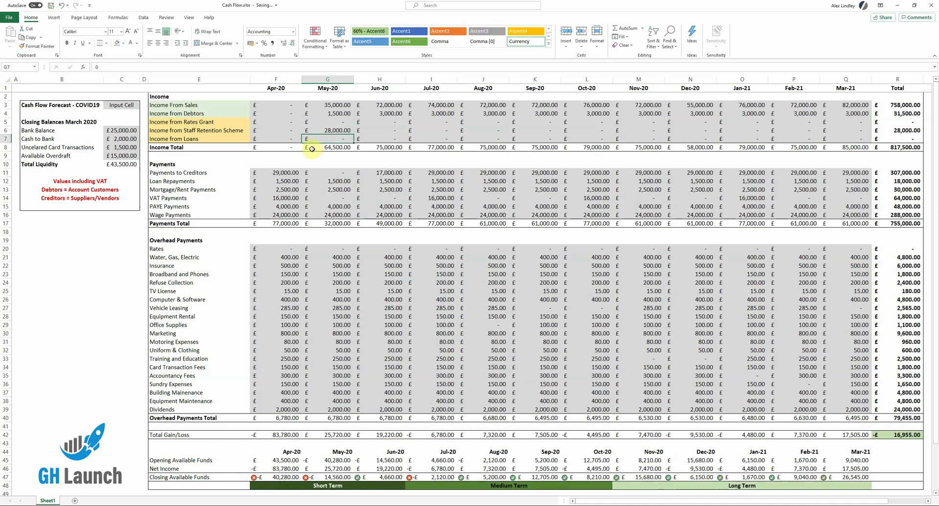
{"action": "left_click", "coordinate": [328, 79]}
{"action": "left_click", "coordinate": [853, 477]}
{"action": "left_click_drag", "start_coordinate": [849, 477], "coordinate": [845, 83]}
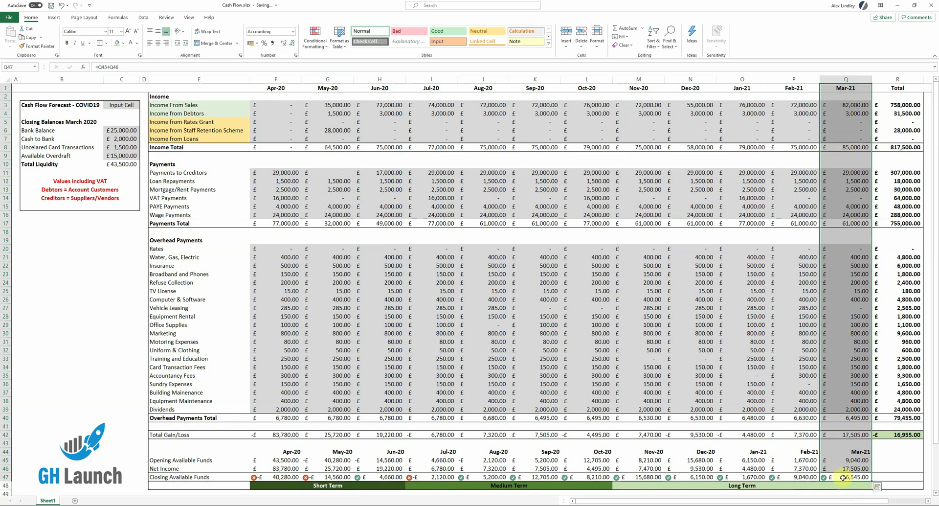
{"action": "left_click", "coordinate": [271, 476]}
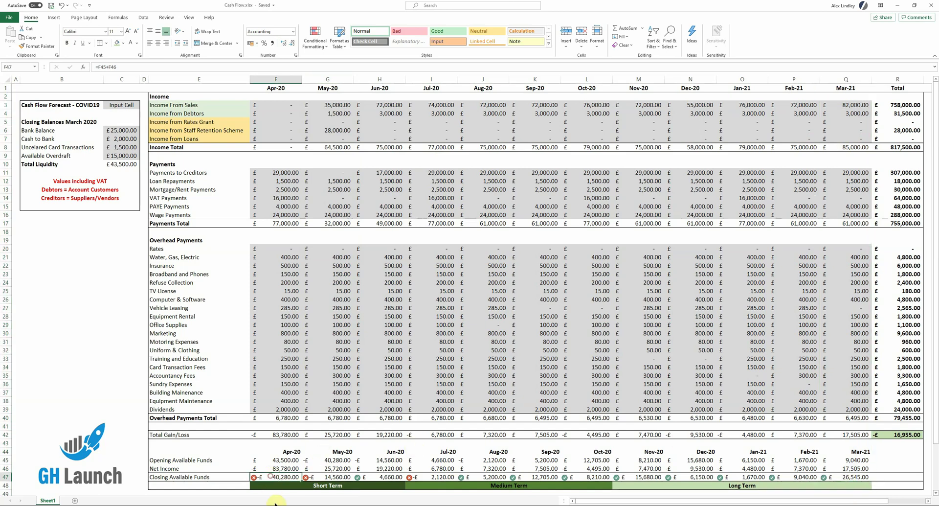
{"action": "left_click", "coordinate": [271, 89]}
{"action": "left_click", "coordinate": [270, 79]}
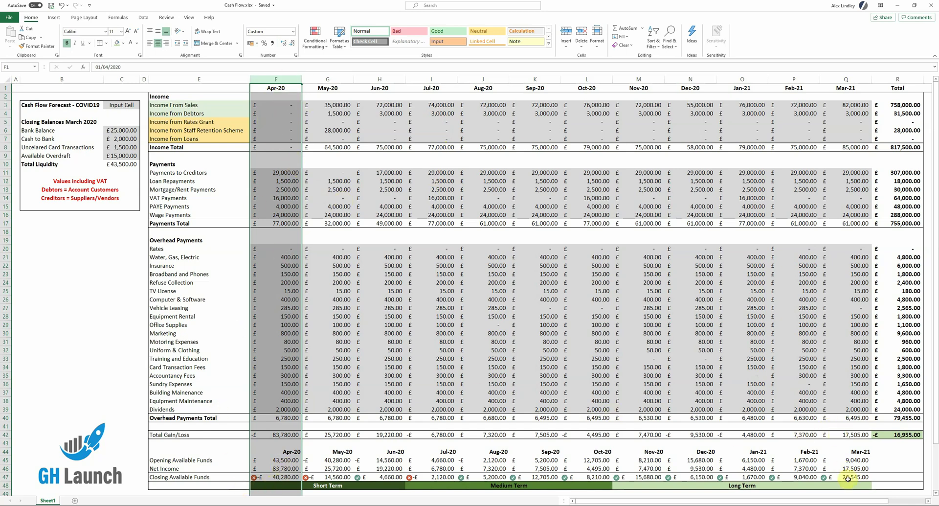
{"action": "left_click", "coordinate": [847, 478]}
{"action": "left_click", "coordinate": [272, 477]}
{"action": "left_click_drag", "start_coordinate": [267, 90], "coordinate": [276, 484]}
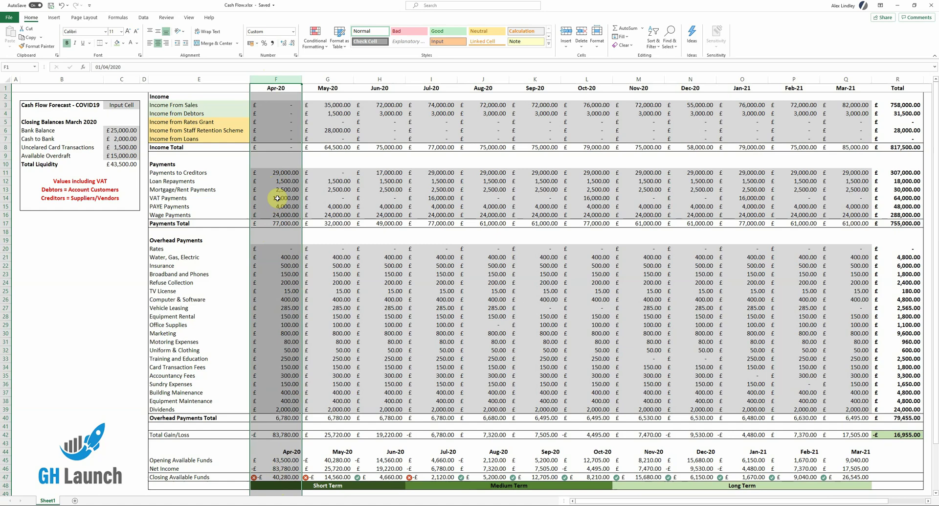
Defer April's VAT payment: set April to 0 and January 2021 to 32,000
{"action": "left_click", "coordinate": [277, 198]}
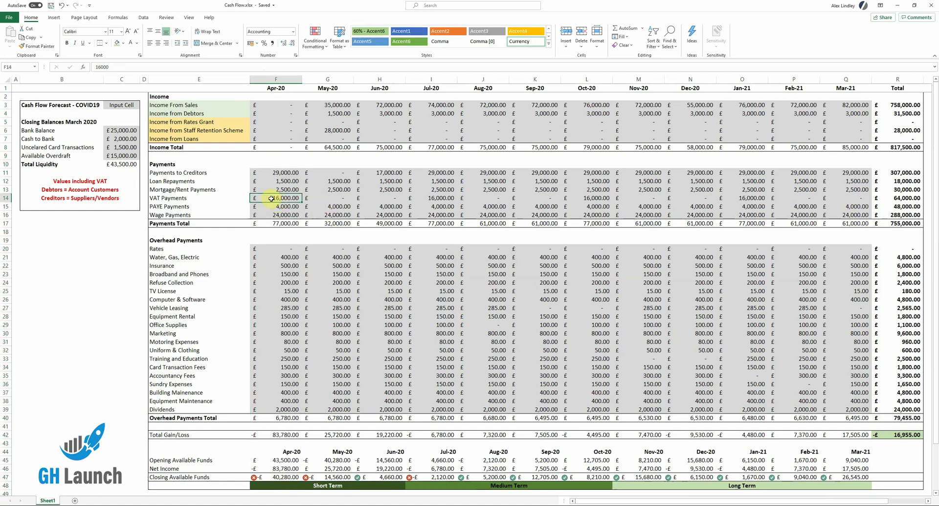
{"action": "type", "text": "0"}
{"action": "key", "text": "Tab"}
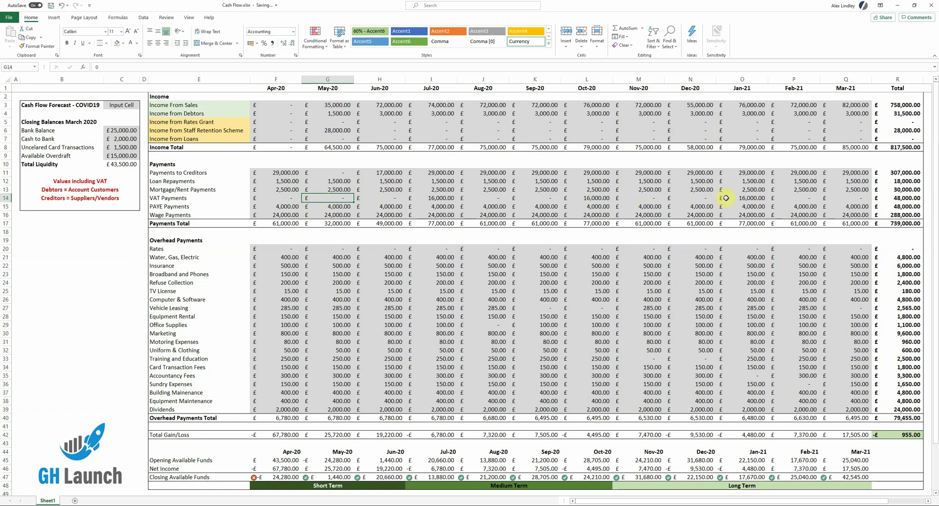
{"action": "left_click", "coordinate": [741, 198]}
{"action": "type", "text": "32000"}
{"action": "key", "text": "Return"}
{"action": "key", "text": "Up"}
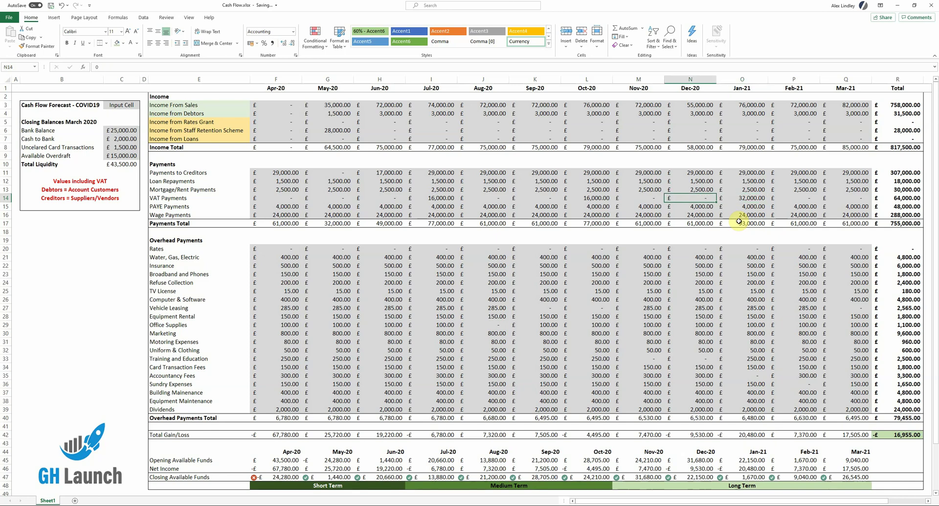
{"action": "left_click", "coordinate": [754, 197]}
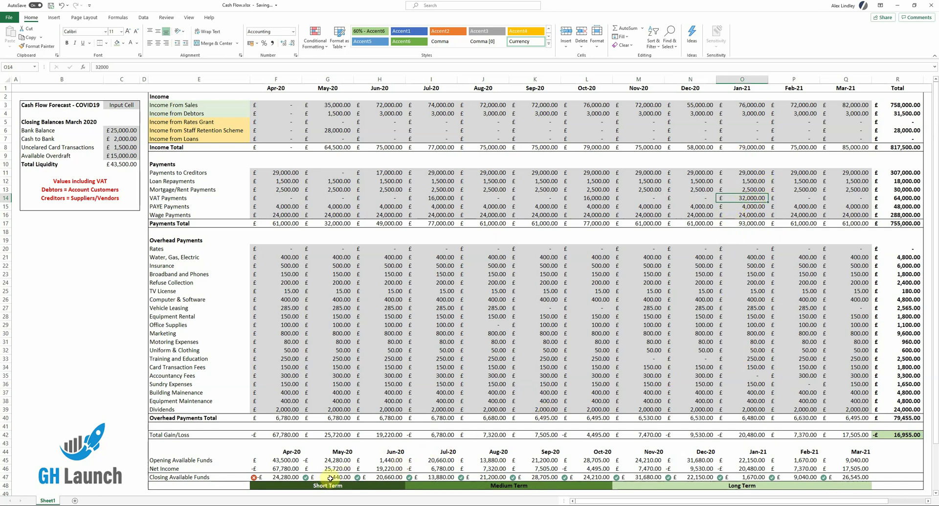
{"action": "left_click_drag", "start_coordinate": [324, 478], "coordinate": [834, 474]}
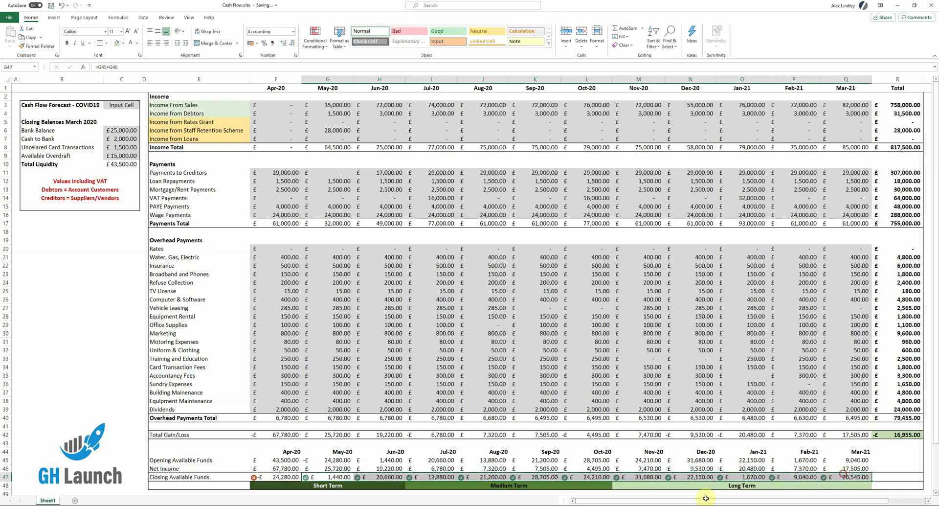
Set PAYE Payments to 0 for April and May and 12,000 for June
{"action": "left_click", "coordinate": [276, 477]}
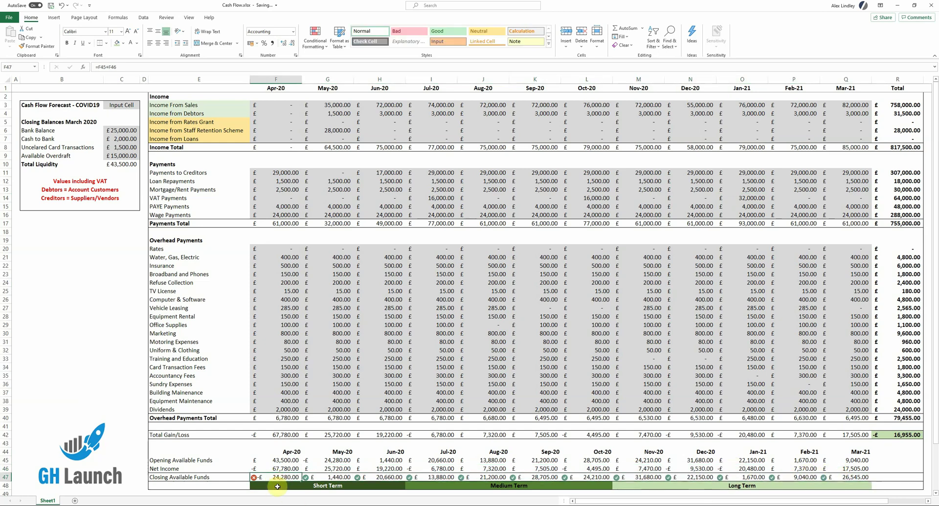
{"action": "left_click", "coordinate": [277, 79]}
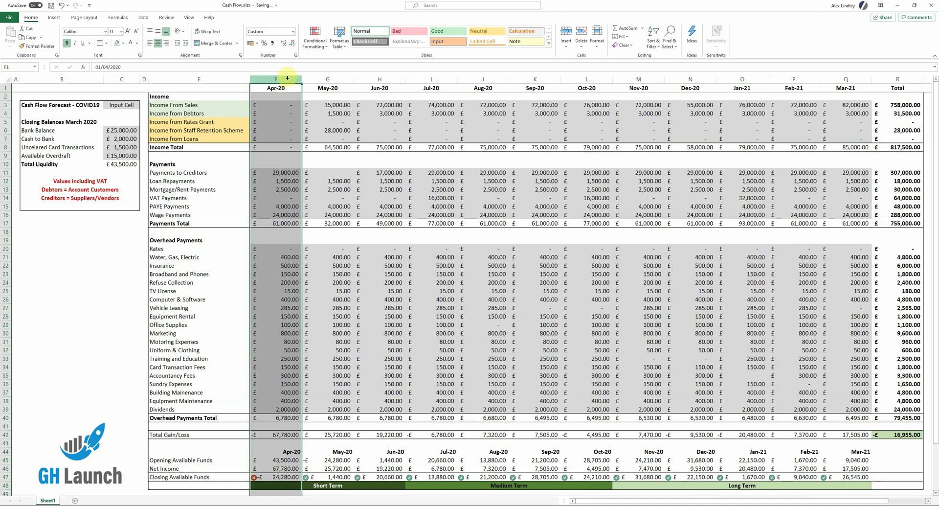
{"action": "left_click", "coordinate": [276, 207]}
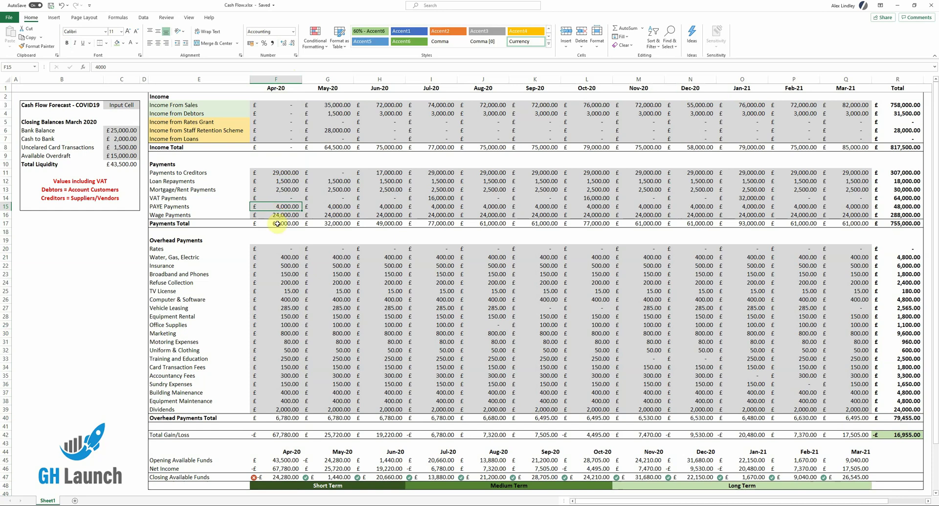
{"action": "type", "text": "0"}
{"action": "key", "text": "Tab"}
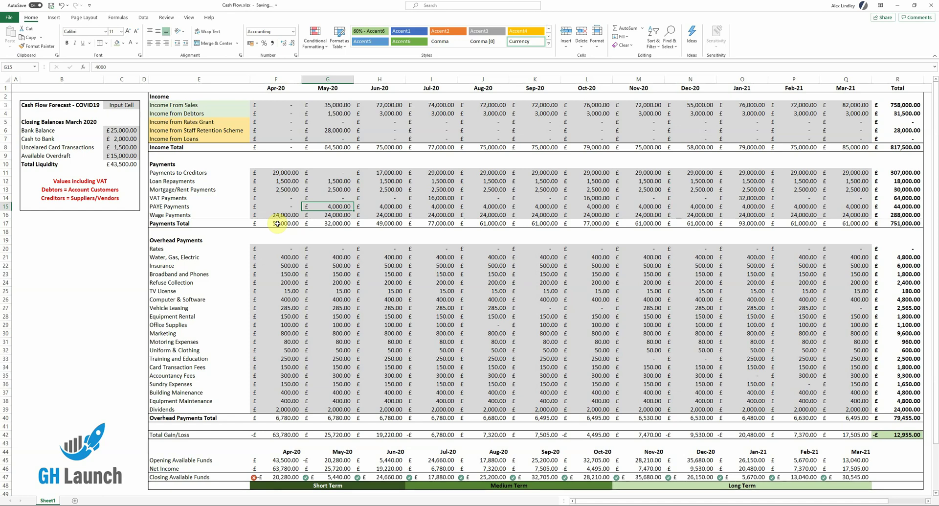
{"action": "type", "text": "0"}
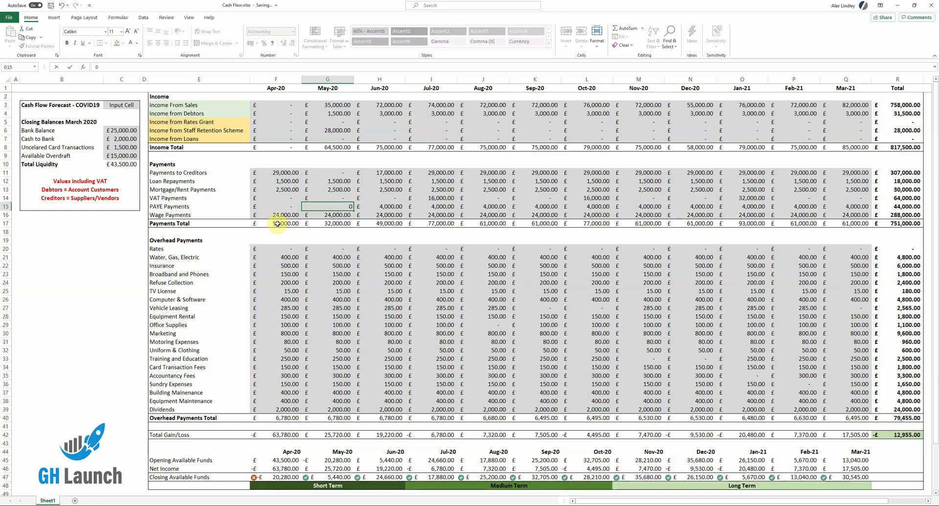
{"action": "key", "text": "Tab"}
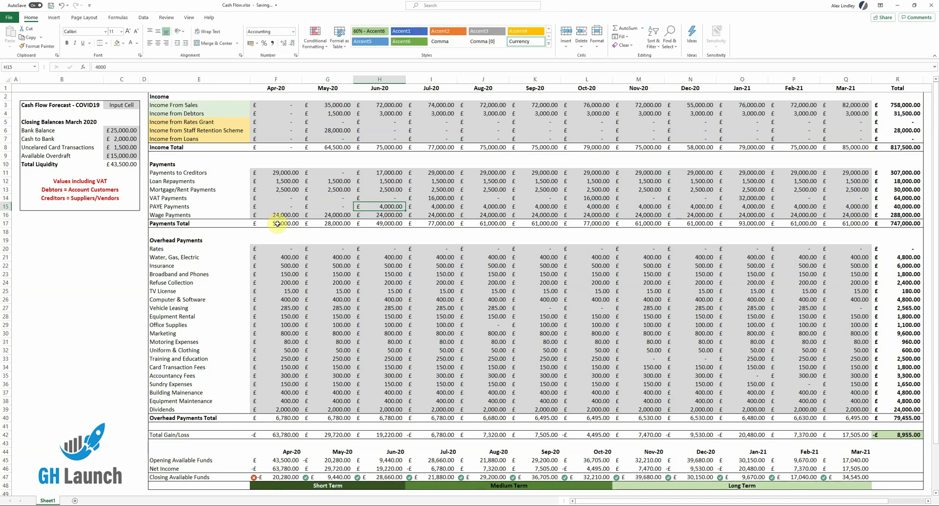
{"action": "type", "text": "12"}
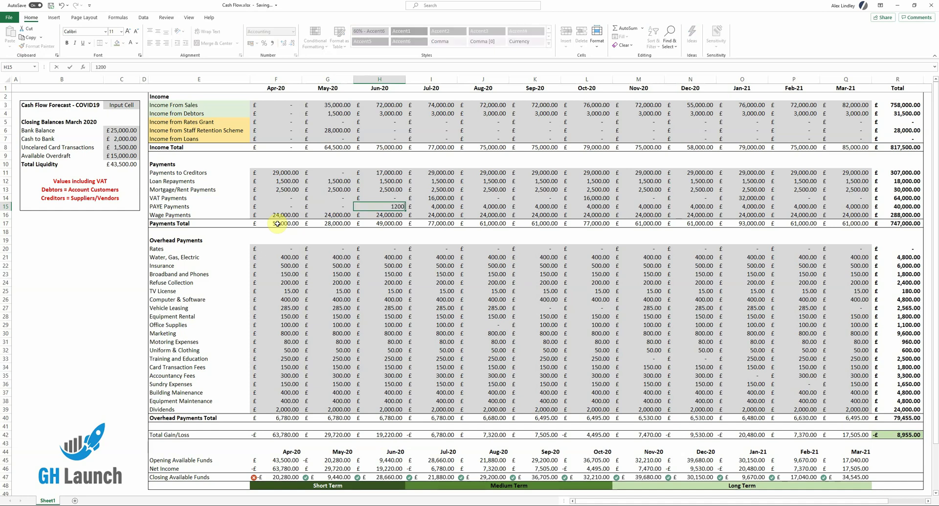
{"action": "type", "text": "000"}
{"action": "key", "text": "ctrl+Return"}
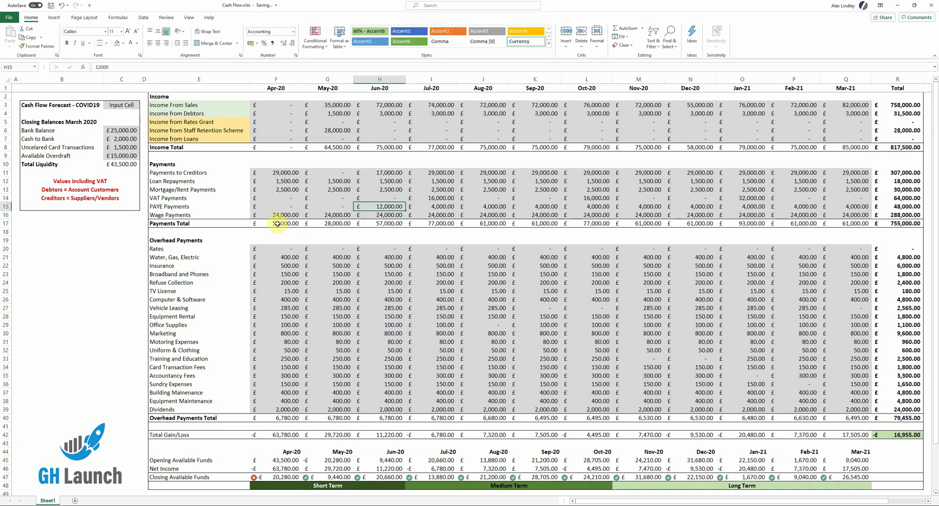
{"action": "left_click_drag", "start_coordinate": [333, 477], "coordinate": [849, 476]}
{"action": "left_click", "coordinate": [273, 477]}
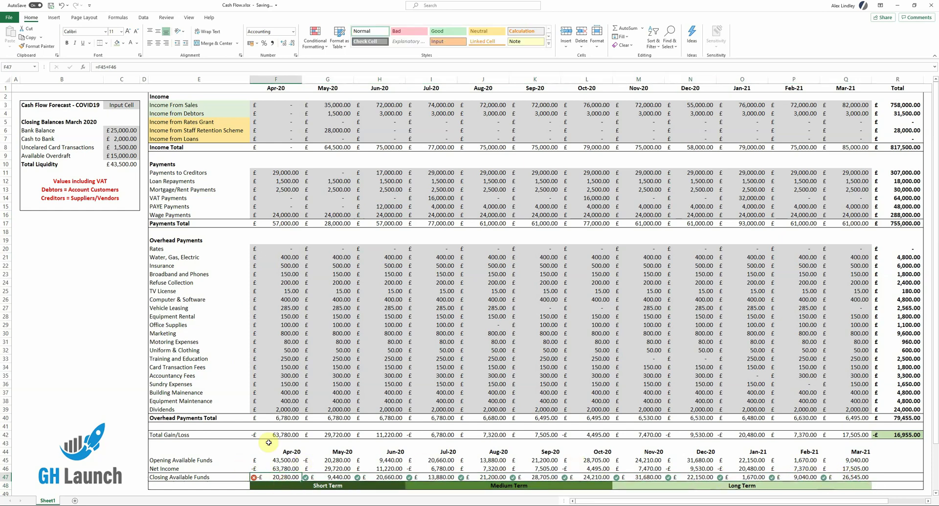
{"action": "left_click", "coordinate": [274, 80]}
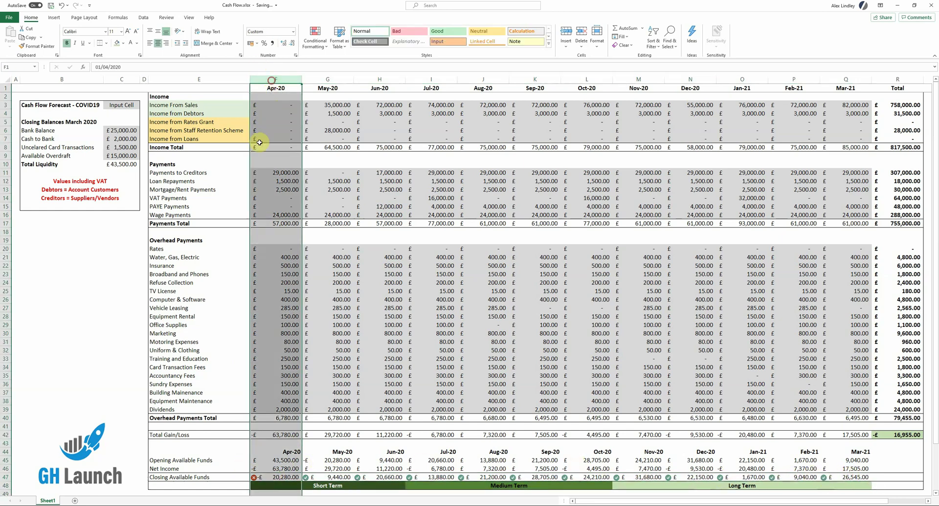
{"action": "left_click", "coordinate": [280, 477]}
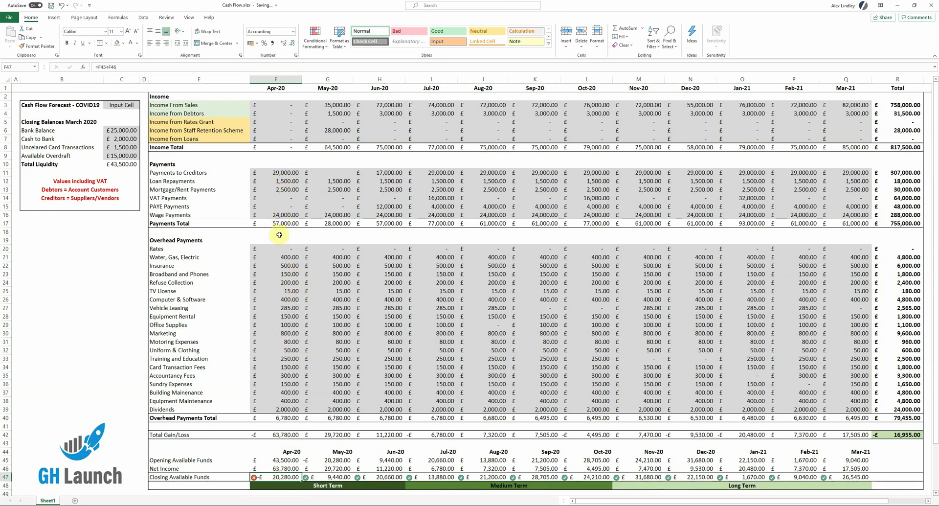
{"action": "left_click_drag", "start_coordinate": [203, 249], "coordinate": [902, 250]}
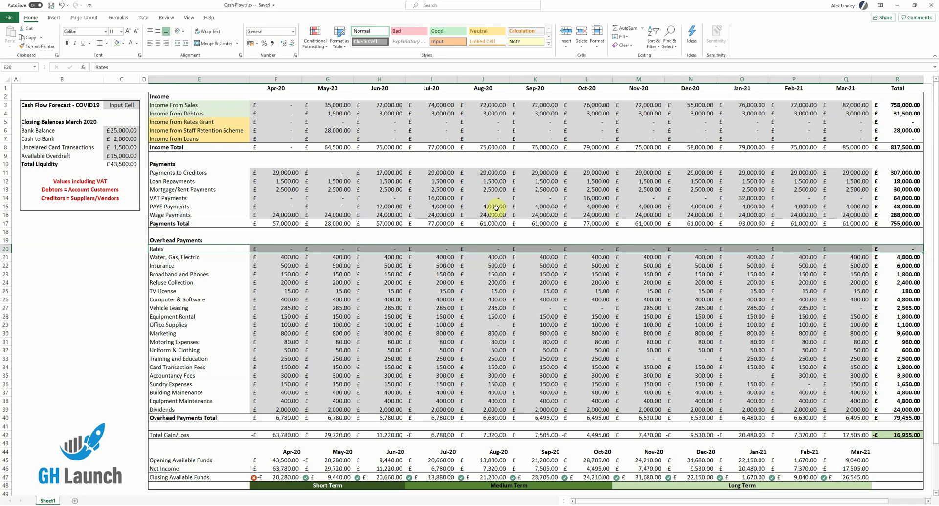
Add a 10,000 Income from Rates Grant to April and check April's closing funds
{"action": "left_click", "coordinate": [281, 123]}
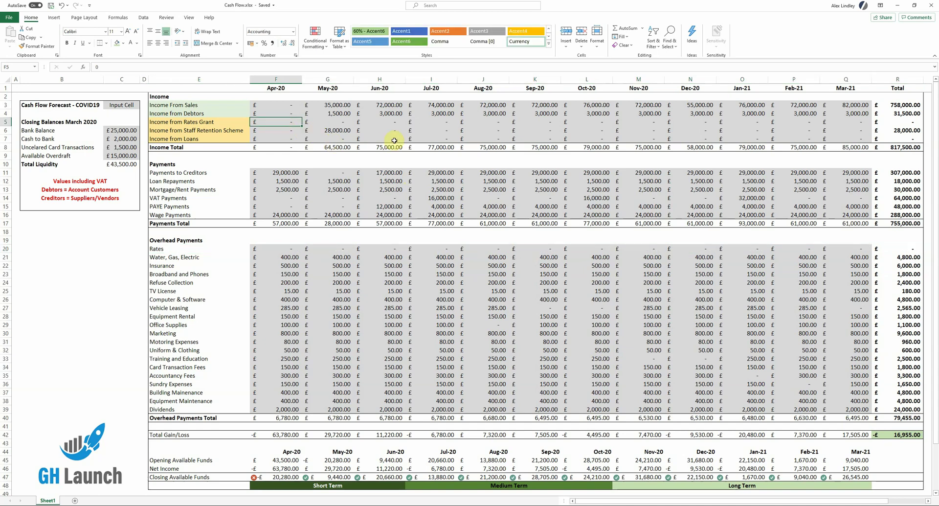
{"action": "type", "text": "10000"}
{"action": "key", "text": "Return"}
{"action": "key", "text": "Up"}
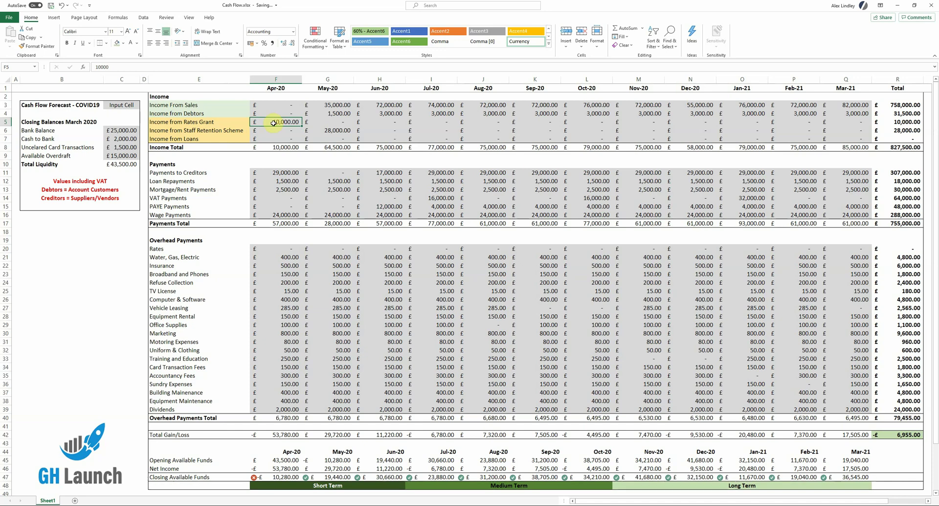
{"action": "left_click", "coordinate": [335, 130]}
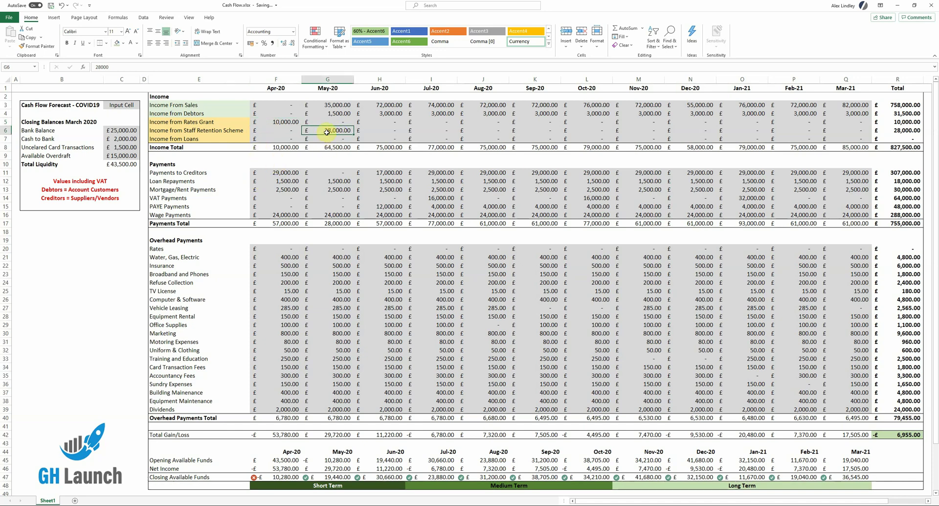
{"action": "left_click_drag", "start_coordinate": [279, 121], "coordinate": [327, 130]}
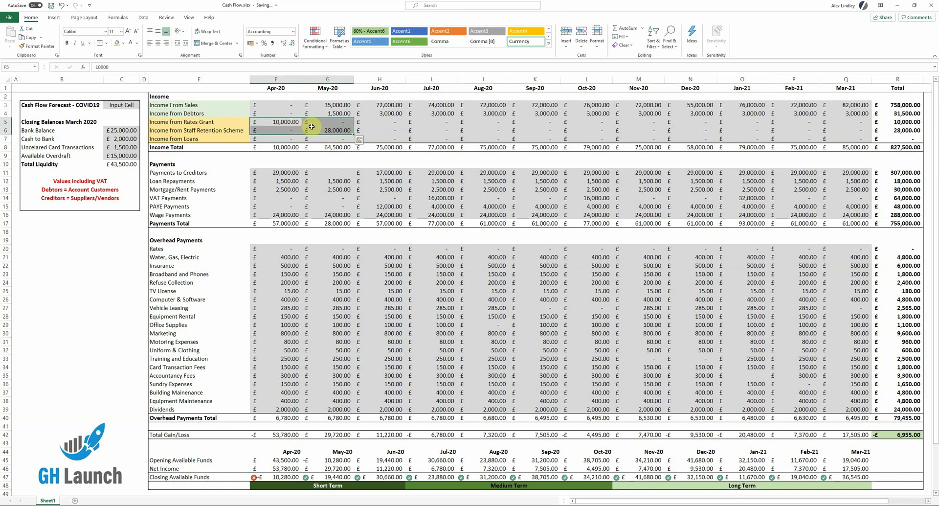
{"action": "left_click", "coordinate": [272, 475]}
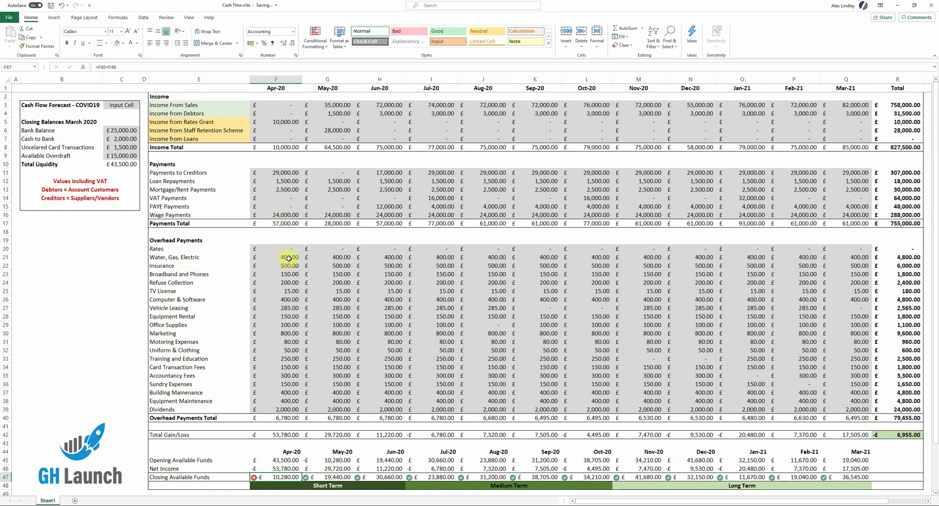
Cut April's Marketing and Vehicle Leasing to 0 and Dividends to 1,500
{"action": "left_click", "coordinate": [286, 333]}
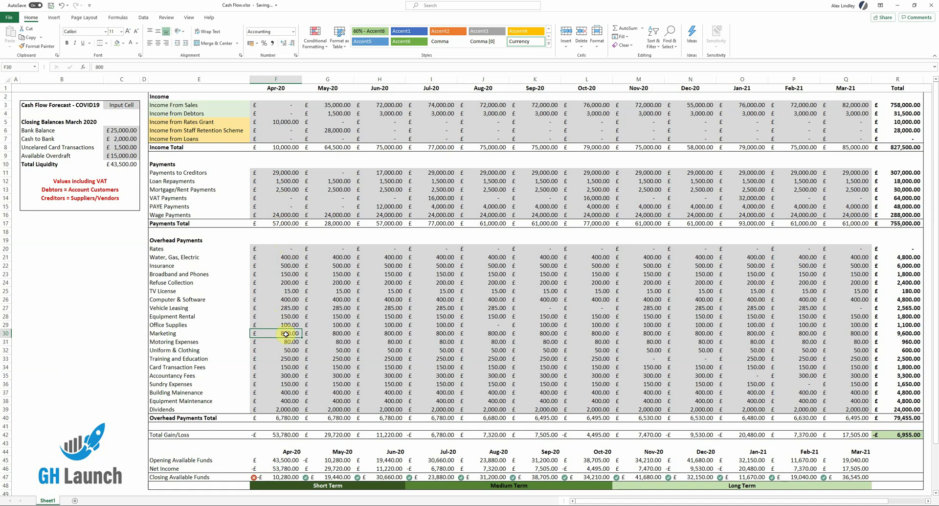
{"action": "type", "text": "0"}
{"action": "key", "text": "Tab"}
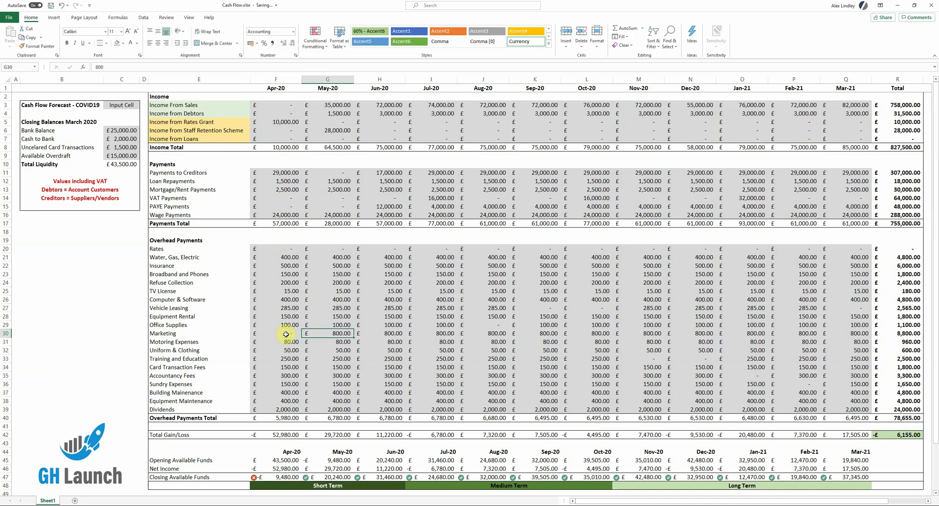
{"action": "left_click", "coordinate": [286, 334]}
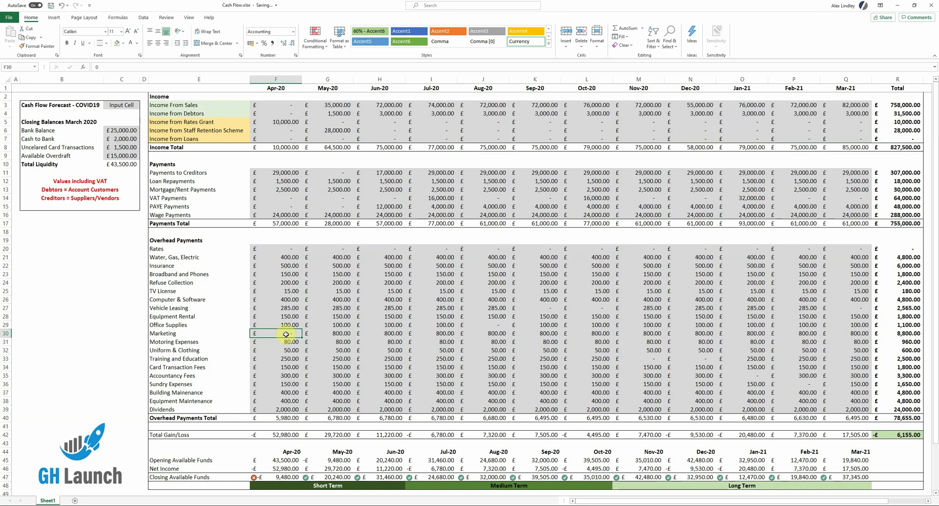
{"action": "key", "text": "Down"}
{"action": "key", "text": "Down"}
{"action": "key", "text": "Down"}
{"action": "key", "text": "Down"}
{"action": "key", "text": "Down"}
{"action": "key", "text": "Down"}
{"action": "key", "text": "Down"}
{"action": "key", "text": "Down"}
{"action": "key", "text": "Down"}
{"action": "type", "text": "1500"}
{"action": "key", "text": "Up"}
{"action": "key", "text": "Up"}
{"action": "key", "text": "Up"}
{"action": "key", "text": "Up"}
{"action": "key", "text": "Up"}
{"action": "key", "text": "Up"}
{"action": "key", "text": "Up"}
{"action": "key", "text": "Up"}
{"action": "key", "text": "Up"}
{"action": "key", "text": "Up"}
{"action": "key", "text": "Up"}
{"action": "key", "text": "Up"}
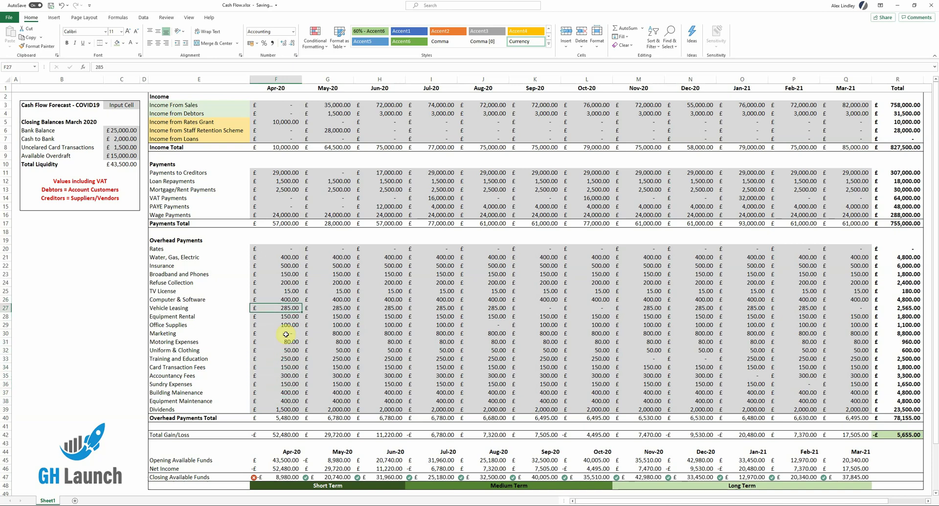
{"action": "type", "text": "0"}
{"action": "key", "text": "Return"}
{"action": "key", "text": "Up"}
{"action": "key", "text": "Up"}
{"action": "key", "text": "Up"}
{"action": "key", "text": "Up"}
{"action": "key", "text": "Up"}
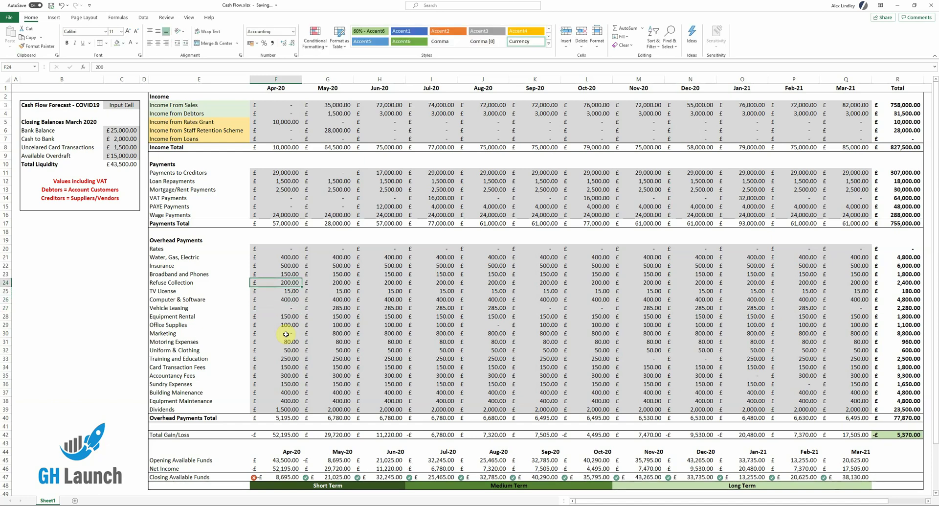
{"action": "key", "text": "Up"}
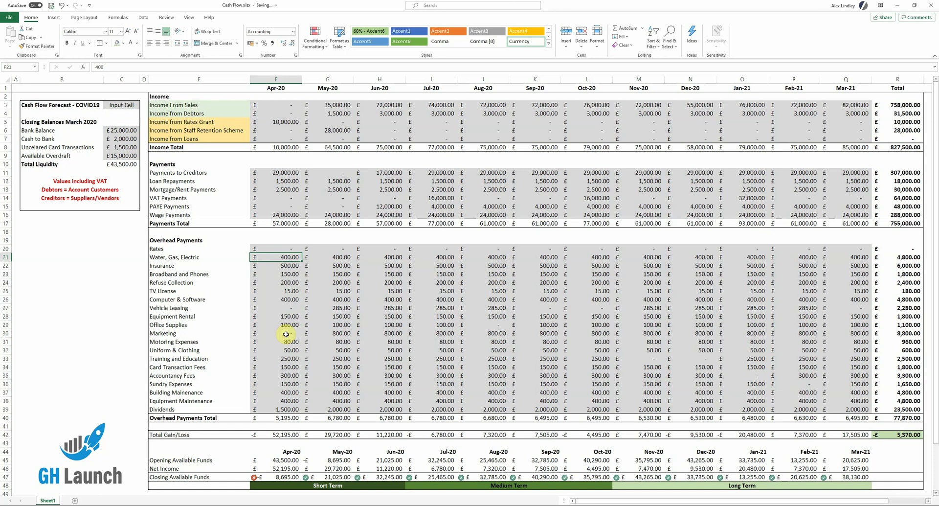
Clear April's Loan Repayments and Mortgage/Rent Payments, then check April's closing funds of -4,695
{"action": "left_click", "coordinate": [275, 181]}
{"action": "left_click_drag", "start_coordinate": [277, 180], "coordinate": [277, 190]}
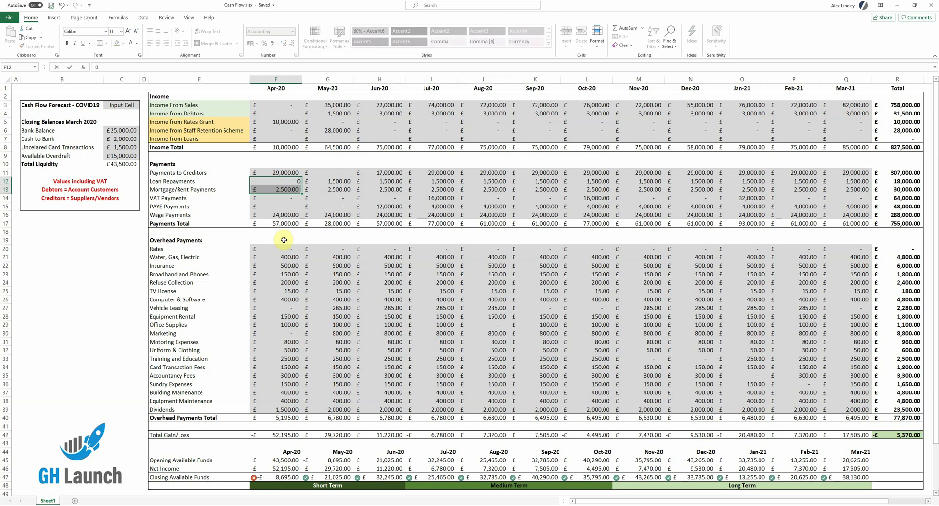
{"action": "key", "text": "BackSpace"}
{"action": "key", "text": "Return"}
{"action": "key", "text": "Right"}
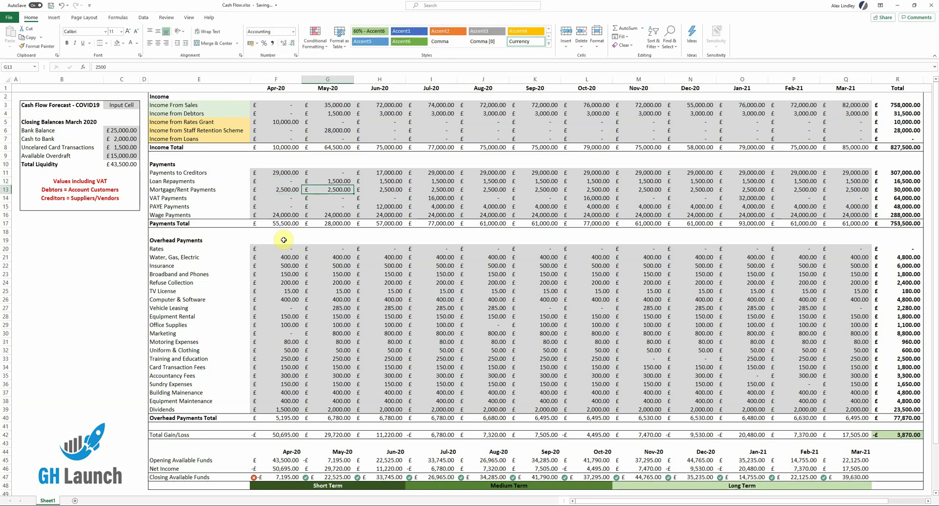
{"action": "key", "text": "Left"}
{"action": "key", "text": "BackSpace"}
{"action": "key", "text": "Up"}
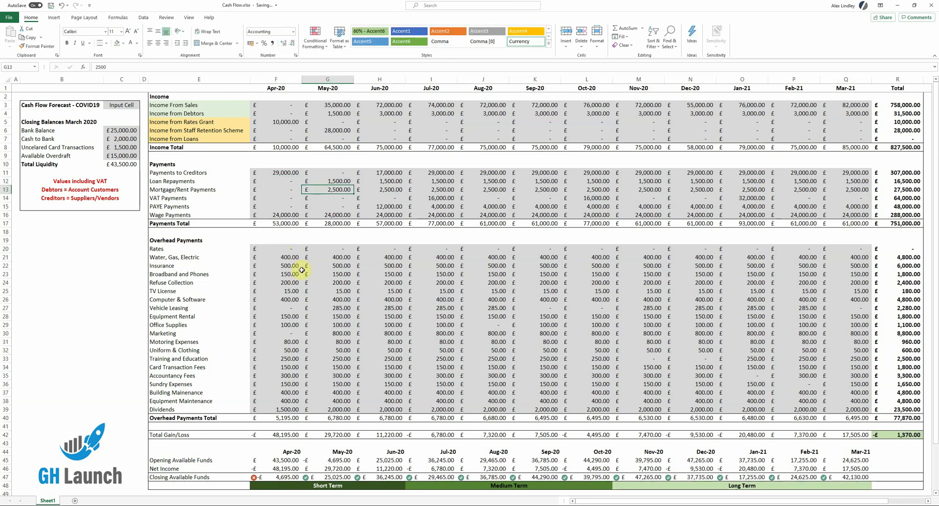
{"action": "left_click", "coordinate": [281, 488]}
{"action": "left_click", "coordinate": [278, 477]}
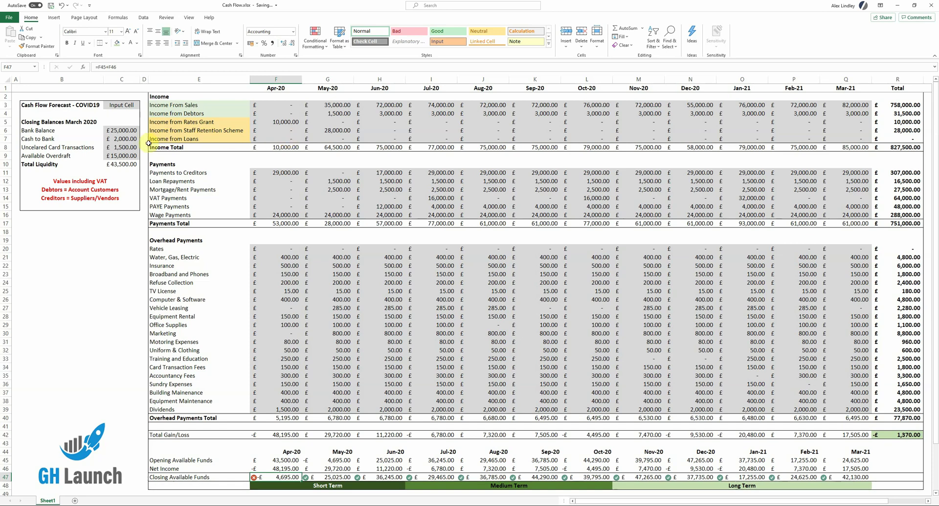
{"action": "left_click", "coordinate": [118, 157]}
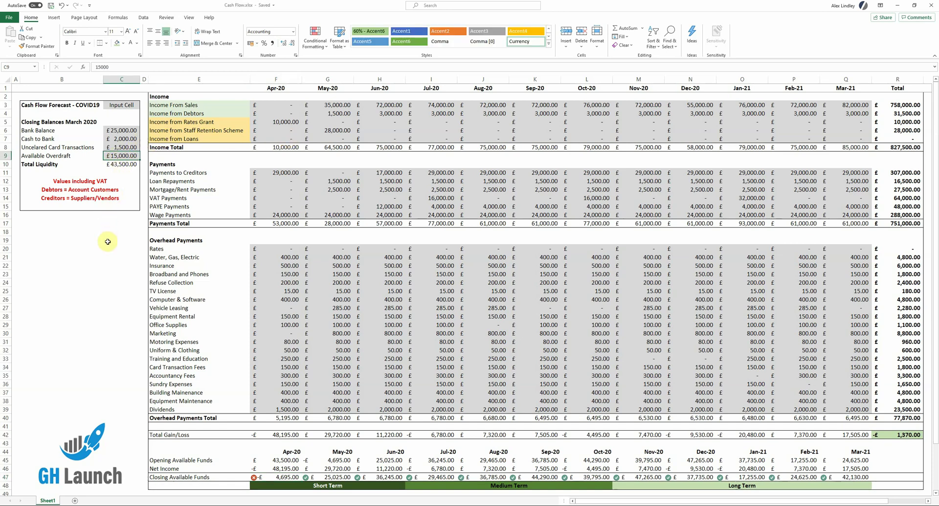
{"action": "type", "text": "25,000"}
{"action": "key", "text": "Return"}
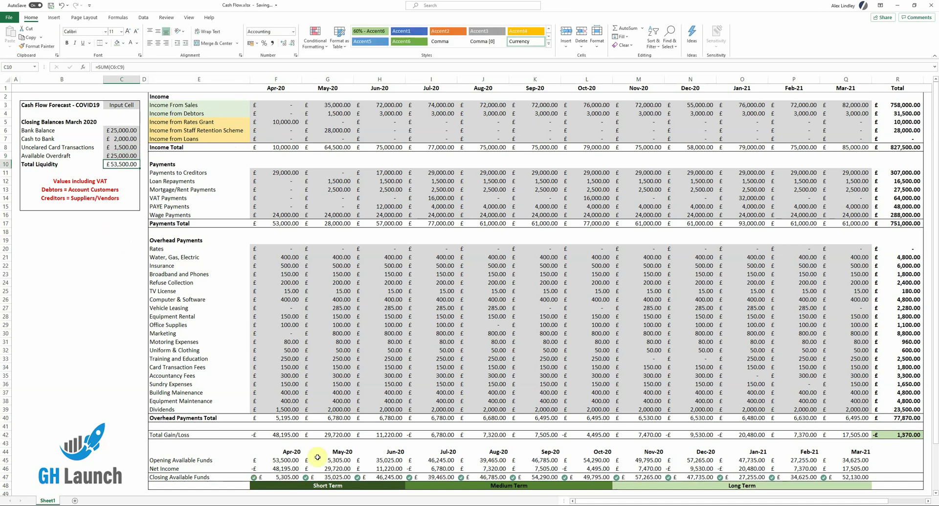
{"action": "left_click", "coordinate": [286, 477]}
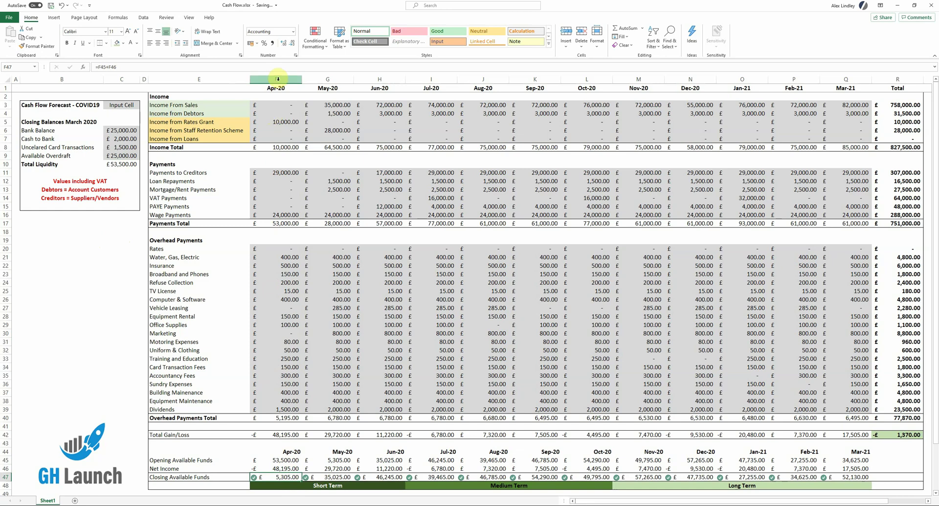
{"action": "left_click", "coordinate": [276, 79]}
{"action": "left_click", "coordinate": [277, 479]}
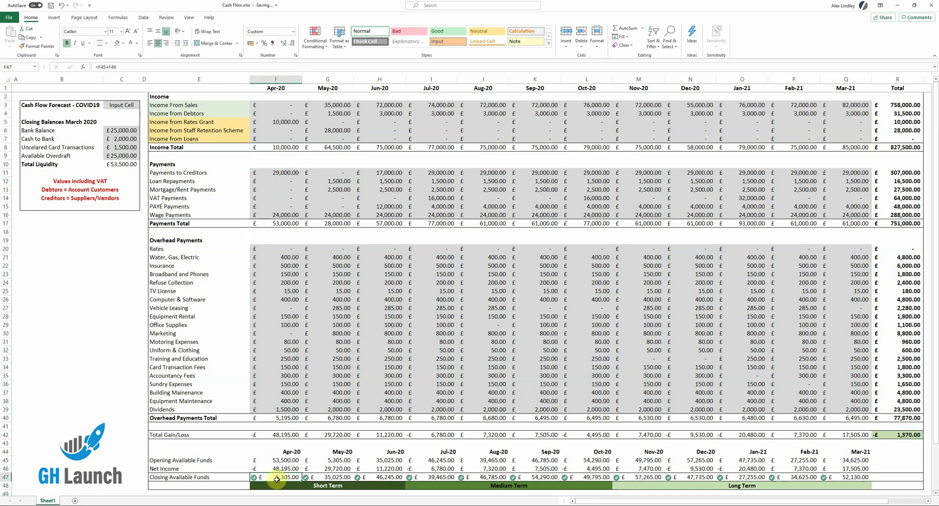
{"action": "left_click", "coordinate": [325, 77]}
{"action": "left_click_drag", "start_coordinate": [325, 77], "coordinate": [840, 89]}
{"action": "left_click", "coordinate": [893, 437]}
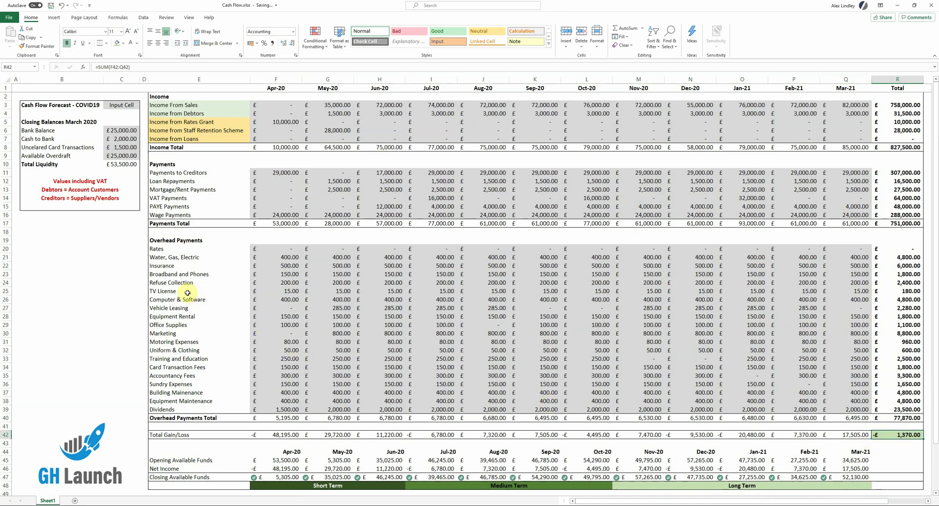
{"action": "left_click_drag", "start_coordinate": [124, 165], "coordinate": [73, 165]}
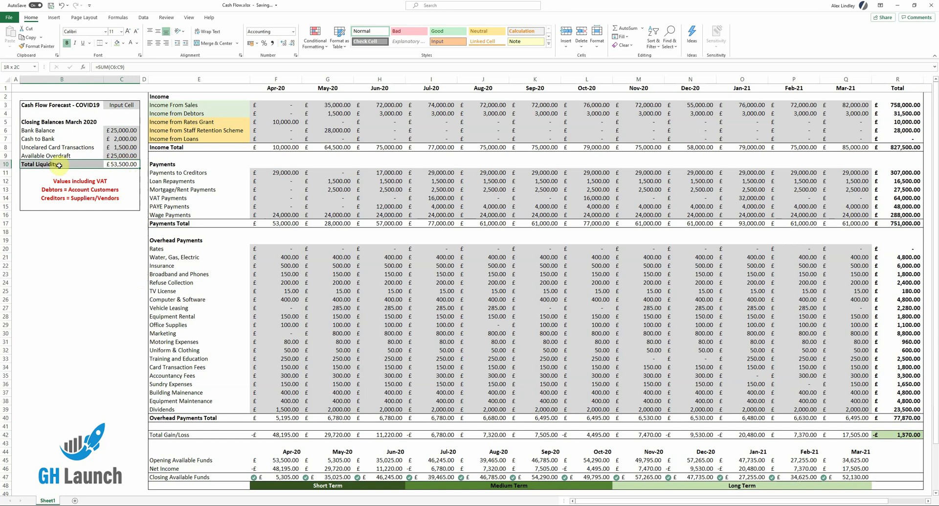
{"action": "left_click", "coordinate": [116, 166]}
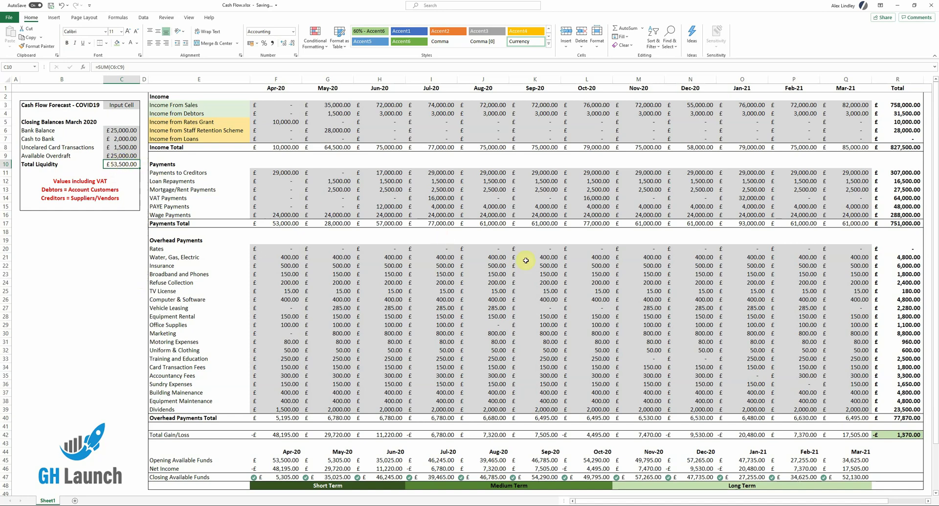
{"action": "left_click", "coordinate": [898, 437]}
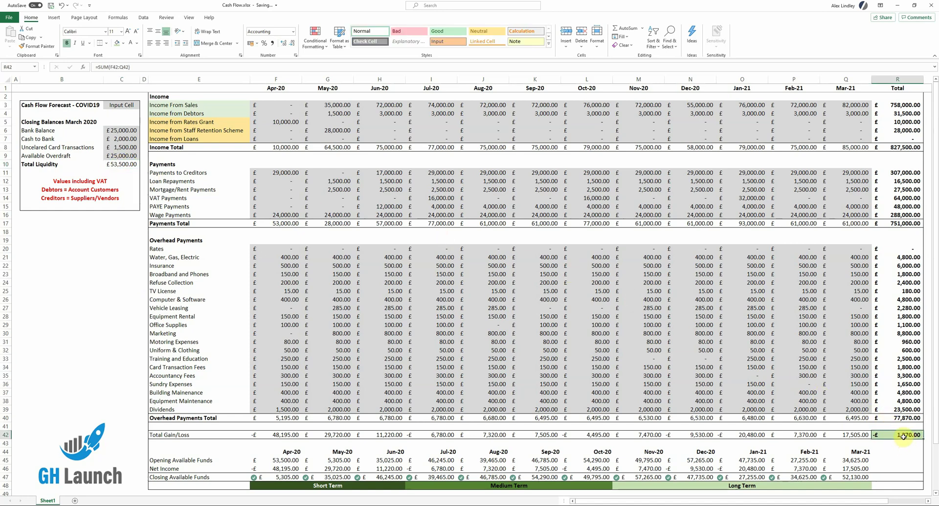
{"action": "left_click", "coordinate": [857, 475]}
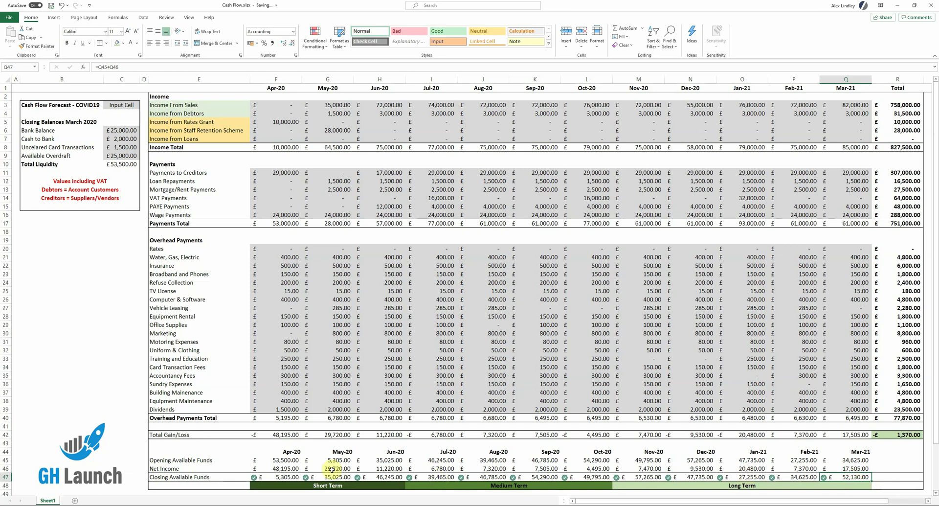
{"action": "left_click_drag", "start_coordinate": [279, 477], "coordinate": [377, 88]}
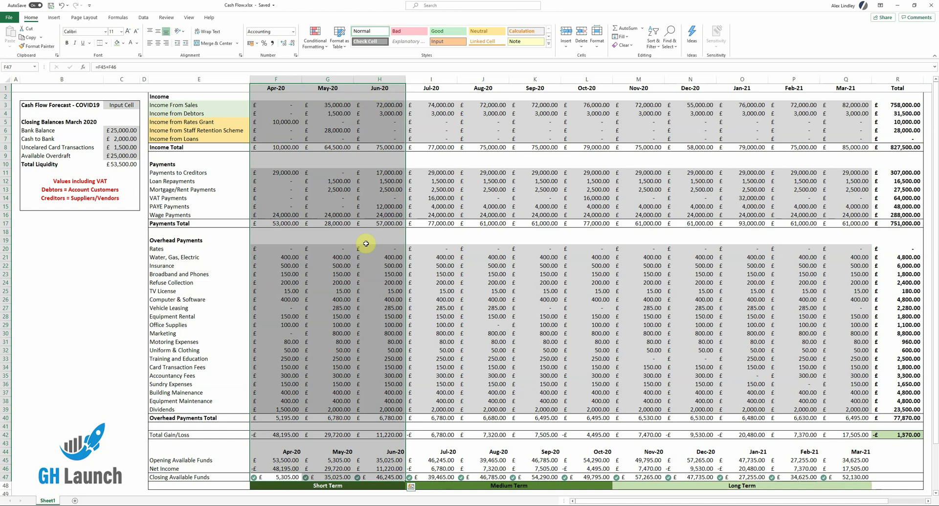
{"action": "left_click", "coordinate": [333, 107]}
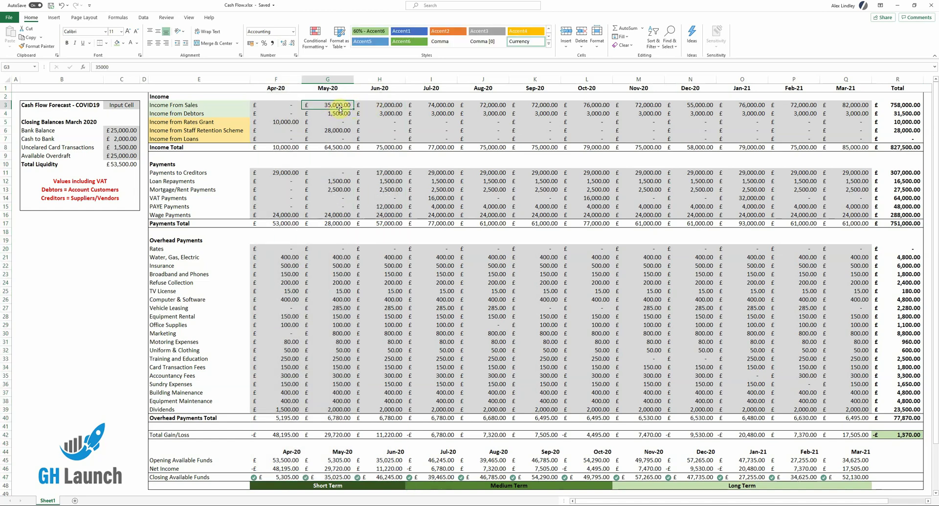
{"action": "left_click", "coordinate": [374, 106], "text": "shift"}
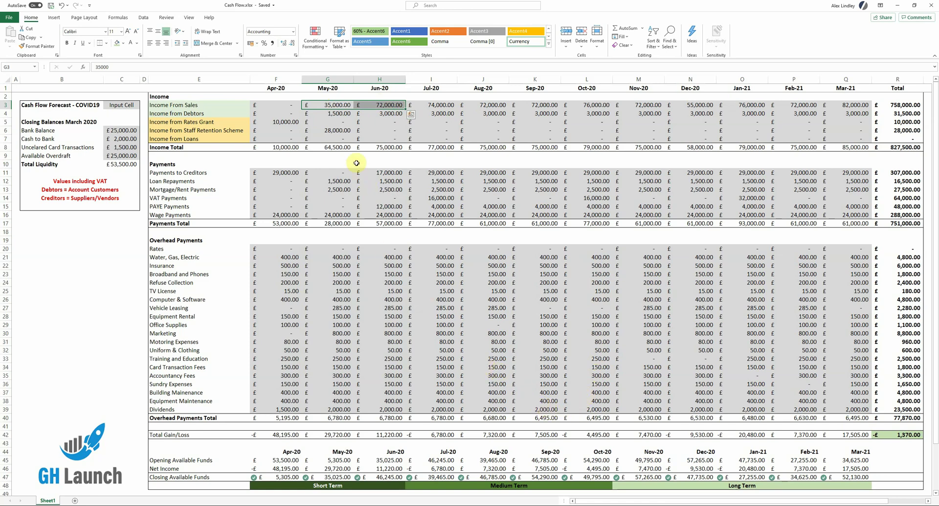
{"action": "left_click", "coordinate": [287, 106]}
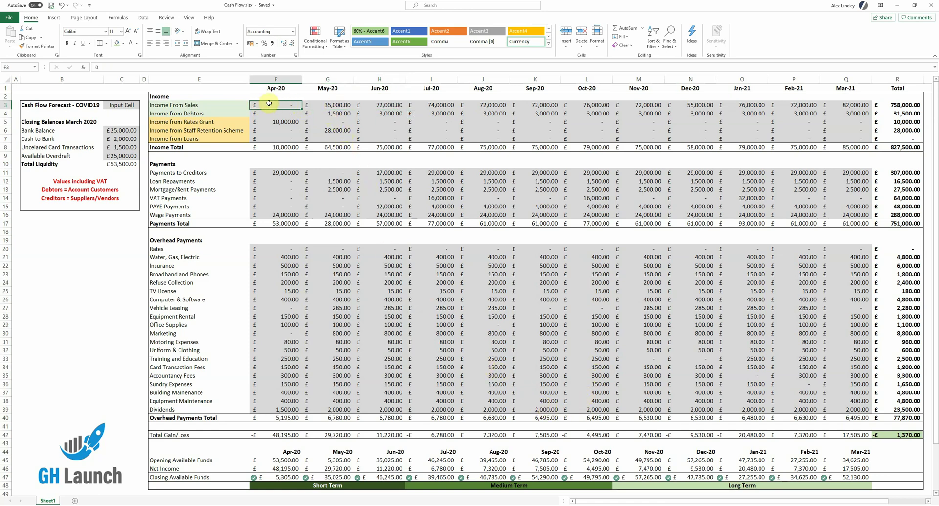
{"action": "left_click_drag", "start_coordinate": [271, 103], "coordinate": [388, 478]}
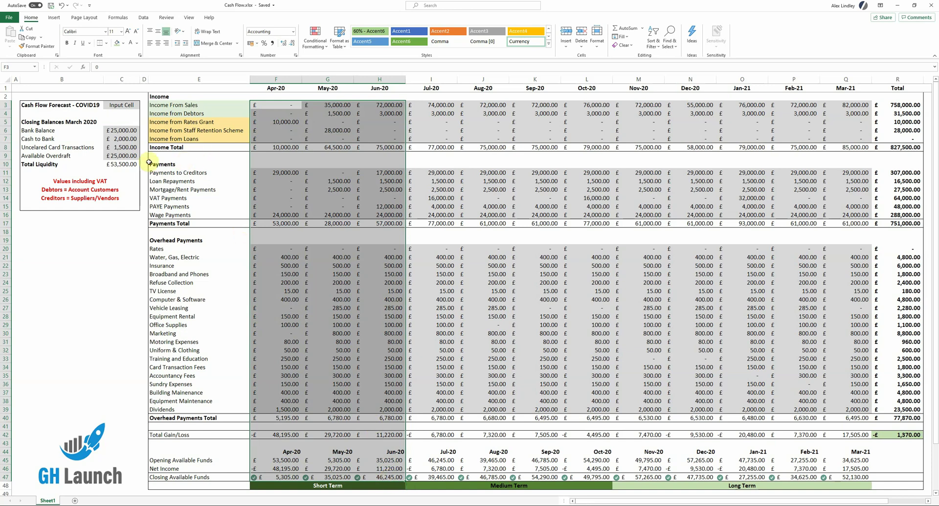
Set the Available Overdraft to 0 and check April's closing funds
{"action": "left_click", "coordinate": [130, 156]}
{"action": "type", "text": "0"}
{"action": "key", "text": "ctrl+Return"}
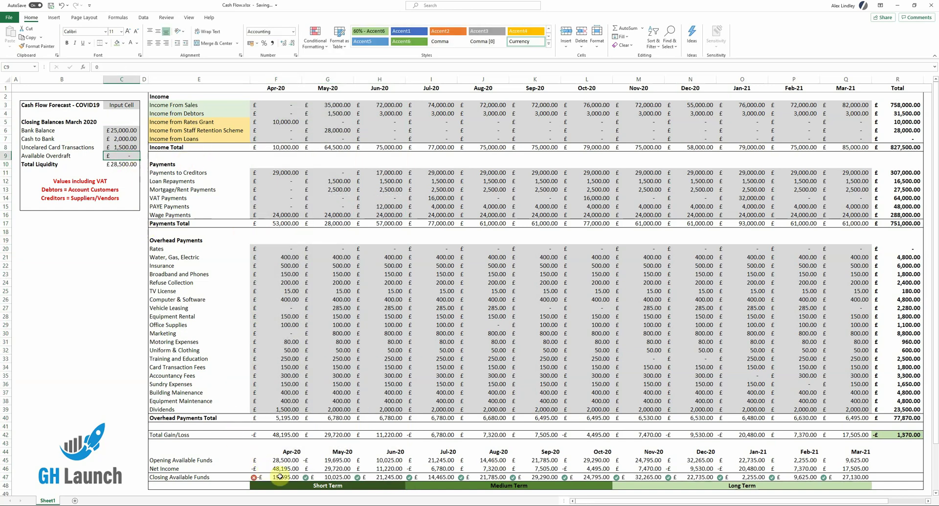
{"action": "left_click", "coordinate": [280, 476]}
{"action": "left_click", "coordinate": [320, 477]}
{"action": "left_click", "coordinate": [278, 476]}
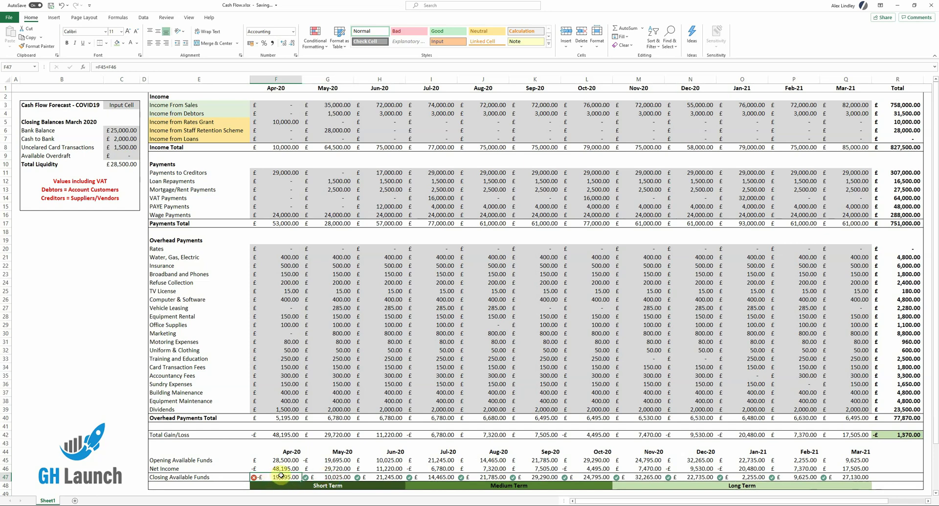
Enter 20,000 Income from Loans for April
{"action": "left_click", "coordinate": [277, 140]}
{"action": "type", "text": "20000"}
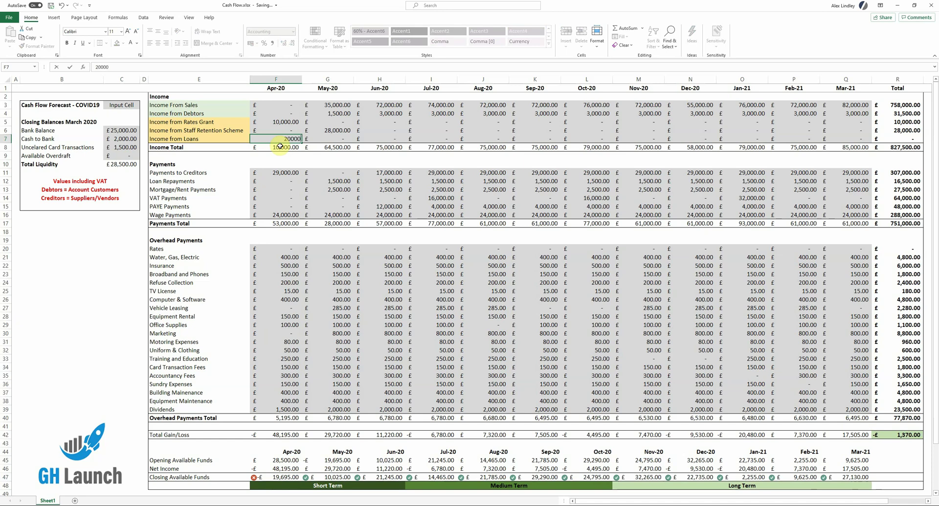
{"action": "key", "text": "Return"}
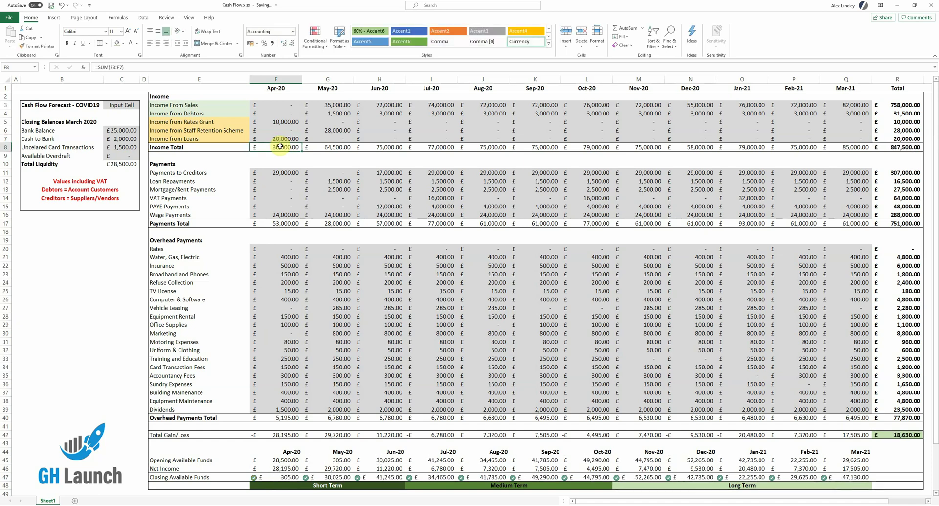
{"action": "left_click", "coordinate": [280, 139]}
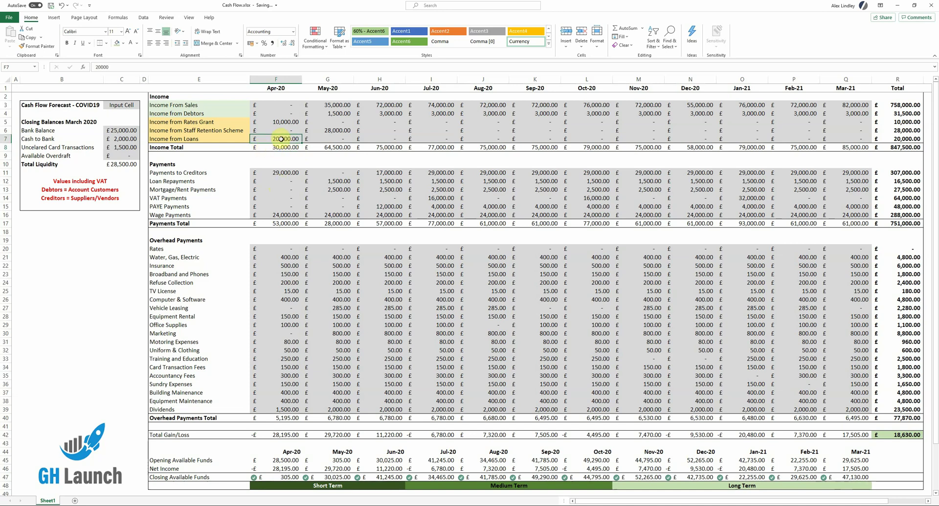
Enter May's loan repayment of 22,000 in G12
{"action": "left_click", "coordinate": [339, 138]}
{"action": "key", "text": "Down"}
{"action": "key", "text": "Down"}
{"action": "key", "text": "Down"}
{"action": "key", "text": "Down"}
{"action": "key", "text": "Down"}
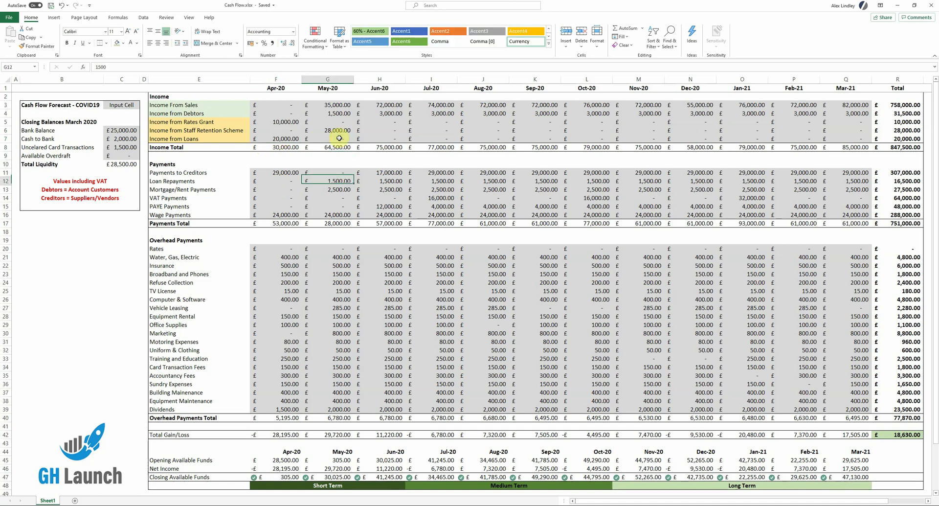
{"action": "type", "text": "22000"}
{"action": "key", "text": "Return"}
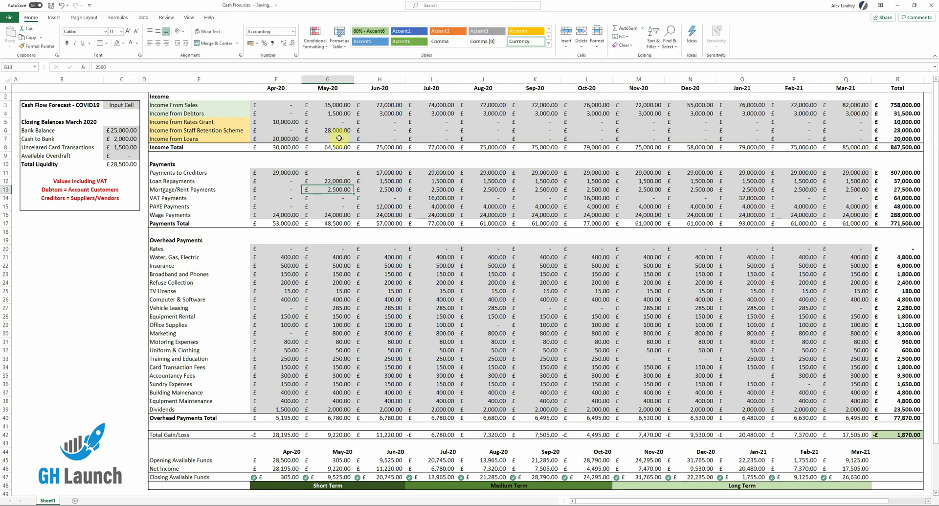
{"action": "left_click", "coordinate": [334, 182]}
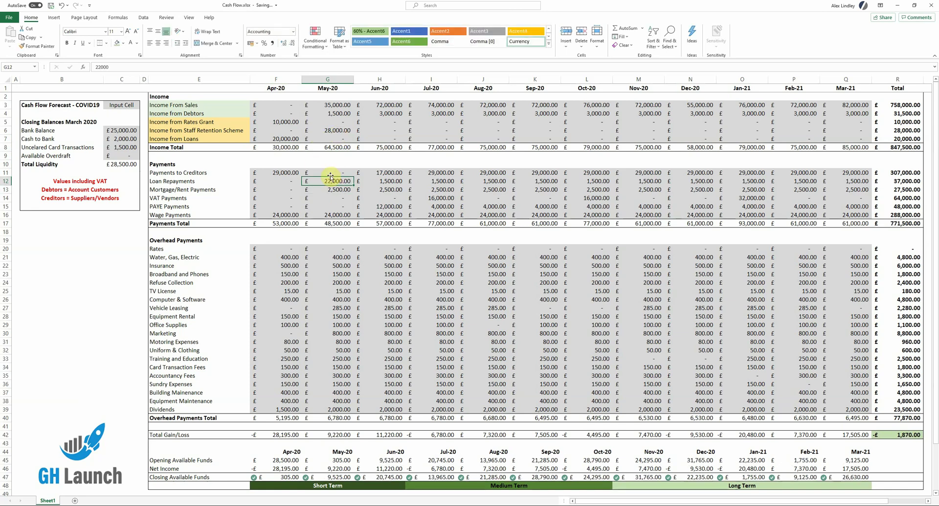
Highlight F7:G13 to compare April's loan with May's repayment, cancelling a stray edit
{"action": "left_click_drag", "start_coordinate": [284, 138], "coordinate": [330, 190]}
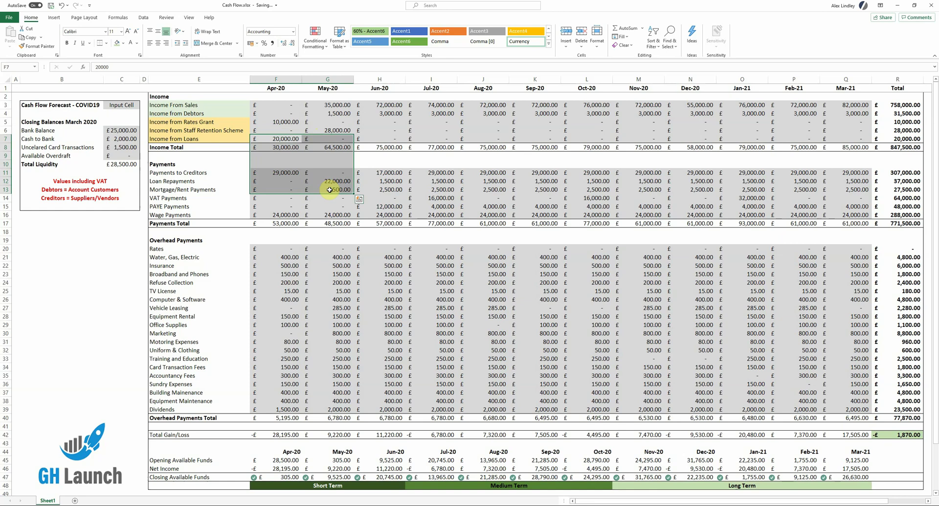
{"action": "type", "text": "."}
{"action": "key", "text": "Escape"}
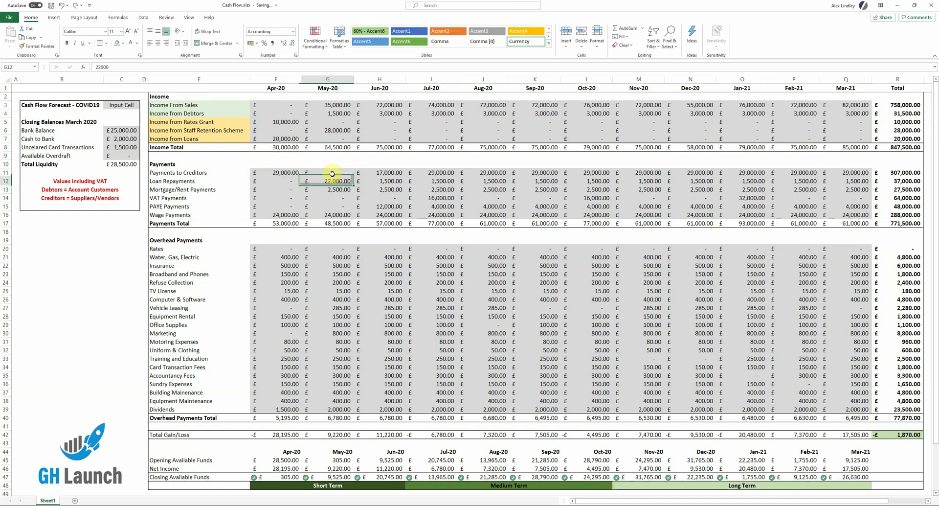
{"action": "left_click", "coordinate": [283, 139]}
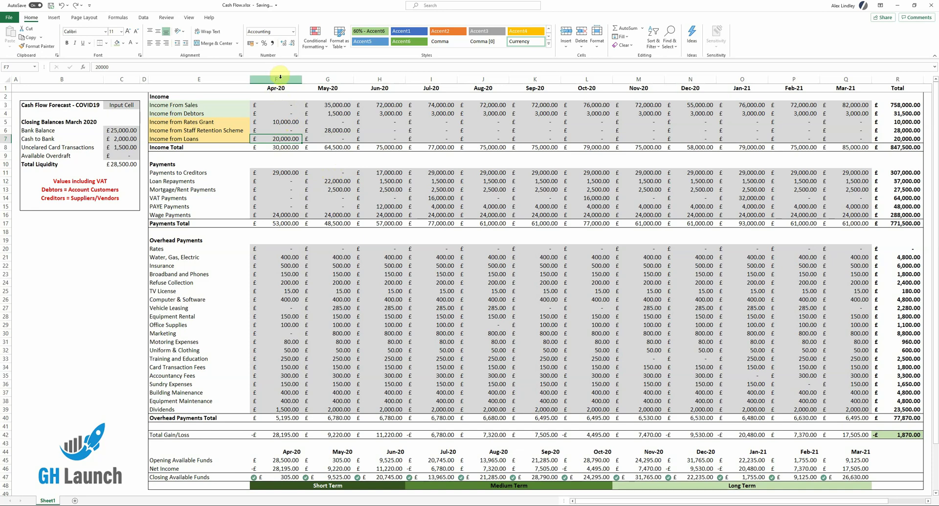
{"action": "left_click", "coordinate": [281, 77]}
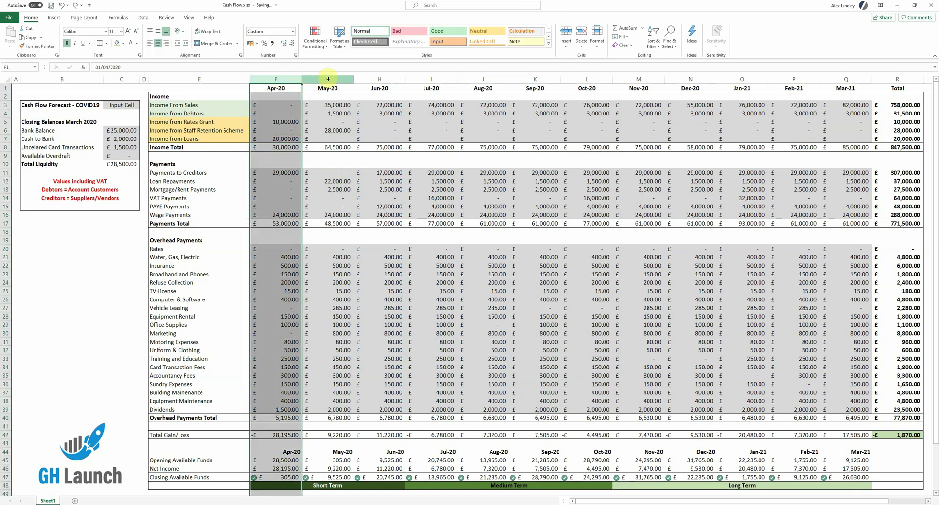
{"action": "left_click", "coordinate": [327, 79]}
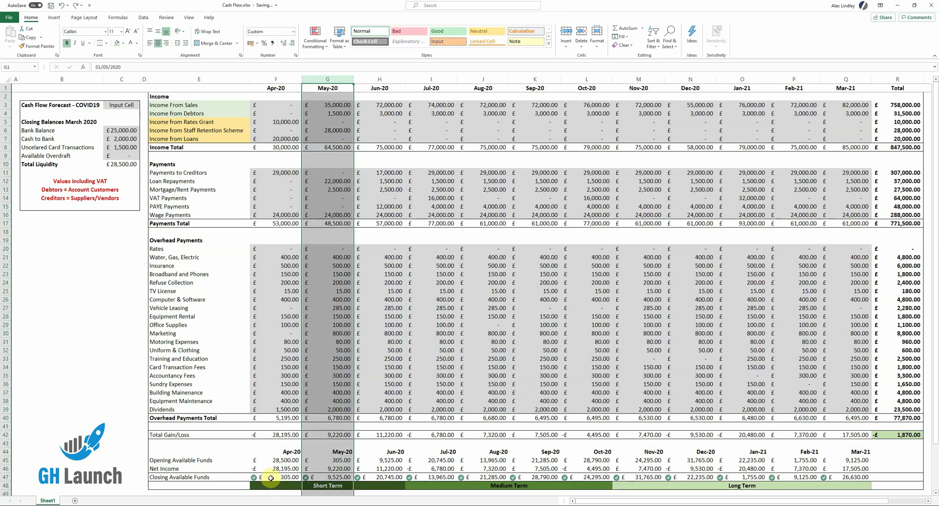
{"action": "left_click_drag", "start_coordinate": [272, 478], "coordinate": [872, 479]}
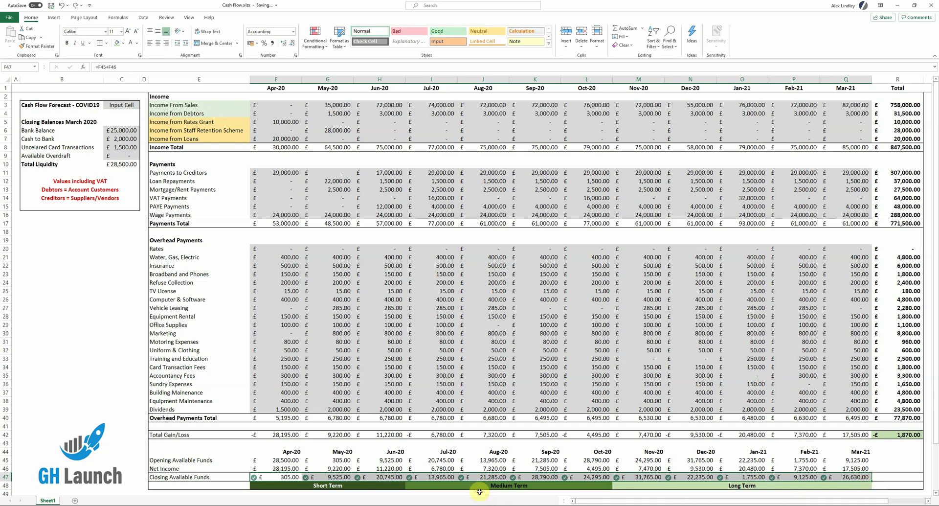